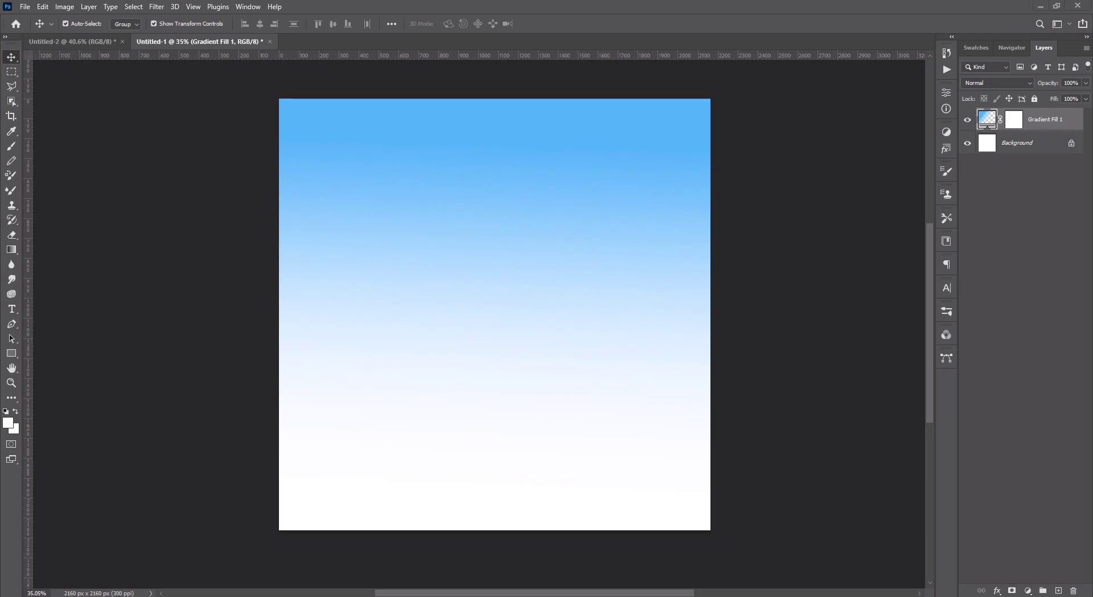
- Place the lush forest image in the document and stretch it vertically to fill the canvas
key("alt+Tab")
left_click_drag(168, 162, 504, 285)
left_click_drag(516, 206, 517, 93)
left_click(564, 23)
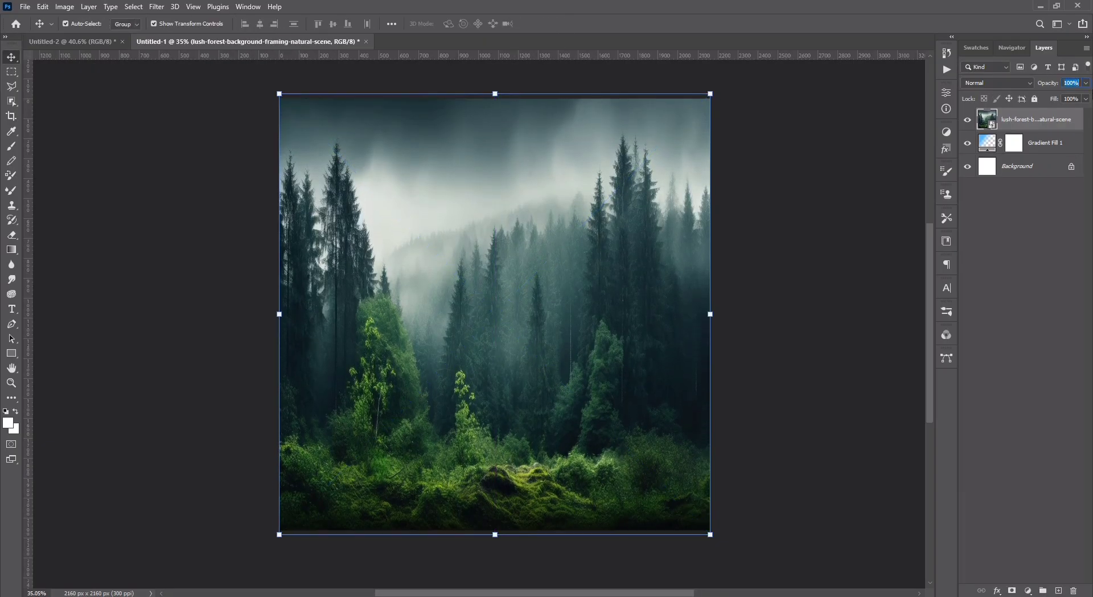
- Set the forest layer's opacity to 20% and lock the forest and gradient fill layers
type("20")
key("Return")
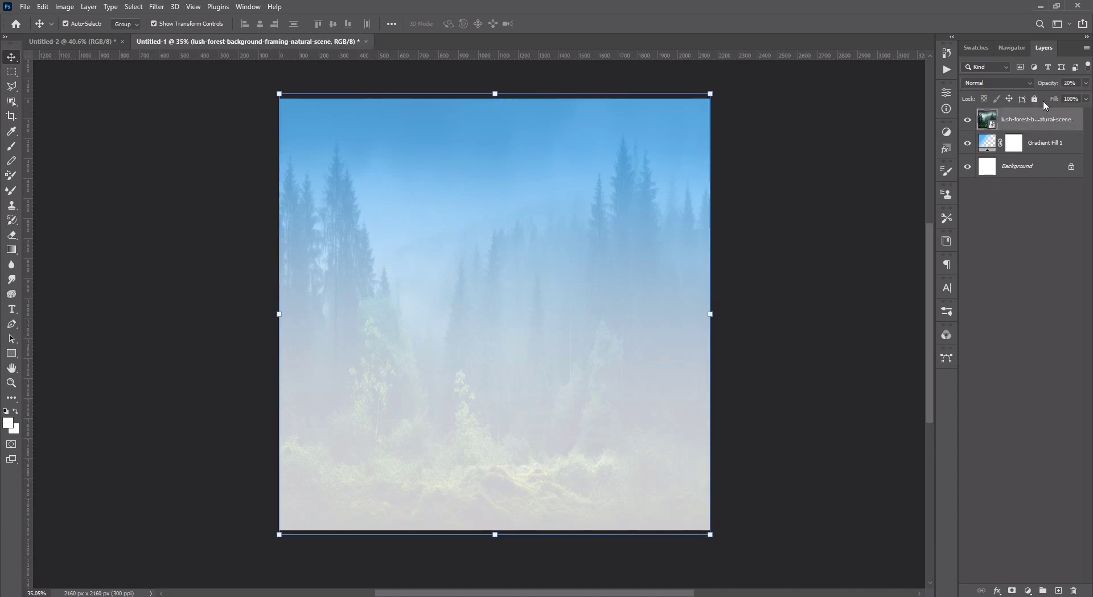
left_click(1034, 98)
left_click(1049, 139)
- Draw a rectangle about 791 x 1079 px on the right half of the canvas with no stroke and a bright blue fill
left_click(12, 353)
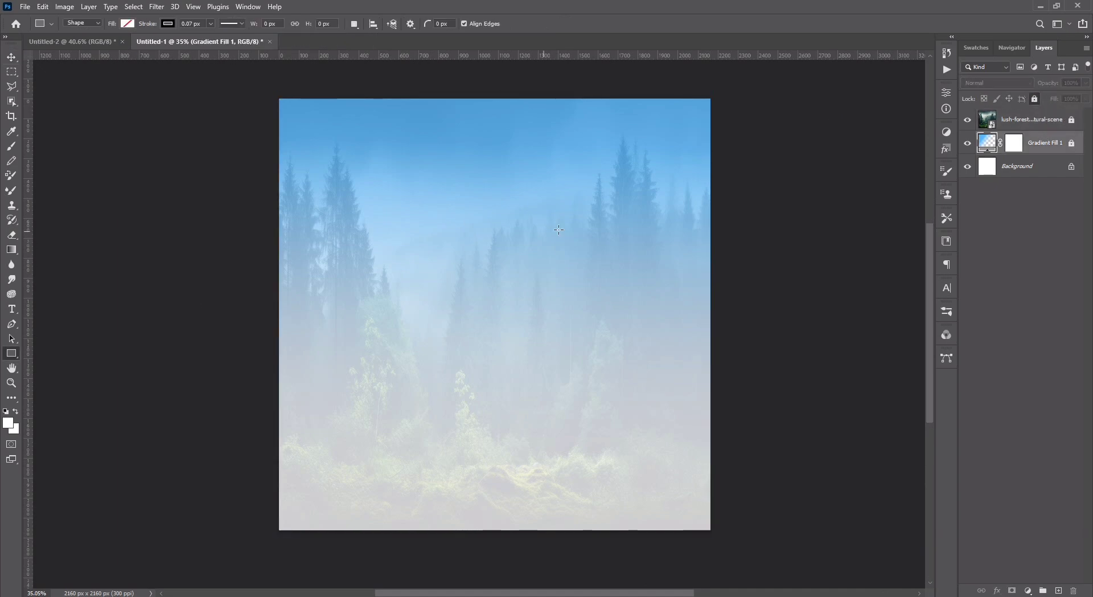
left_click_drag(663, 428, 664, 428)
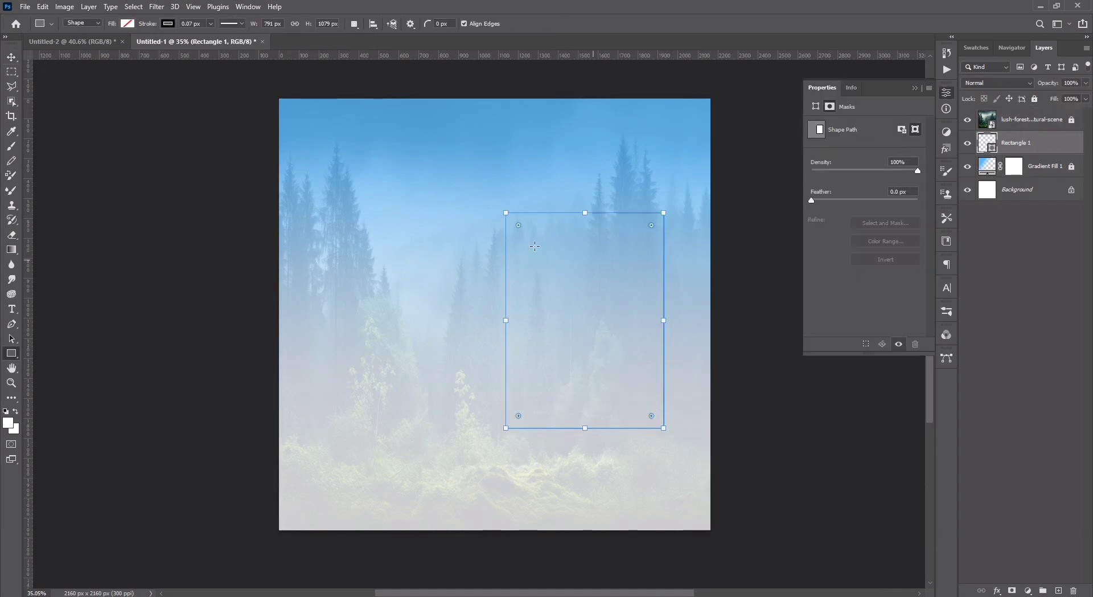
left_click(165, 27)
left_click(99, 46)
left_click(127, 24)
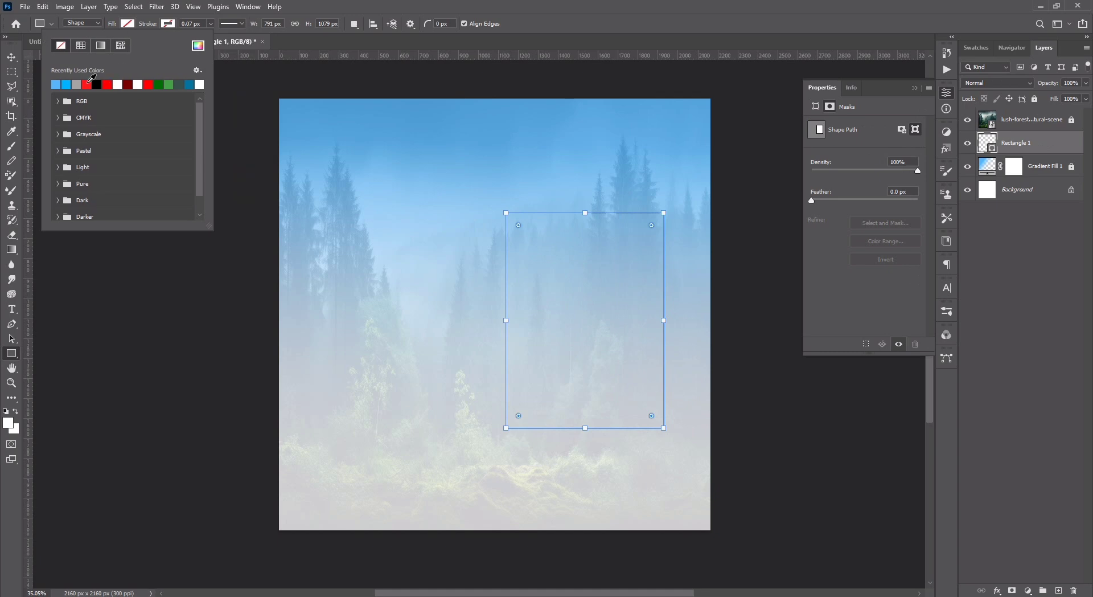
left_click(65, 86)
left_click(67, 87)
- Raise the rectangle layer above the forest layer and distort the rectangle into a taller perspective panel with a slanted top edge
key("v")
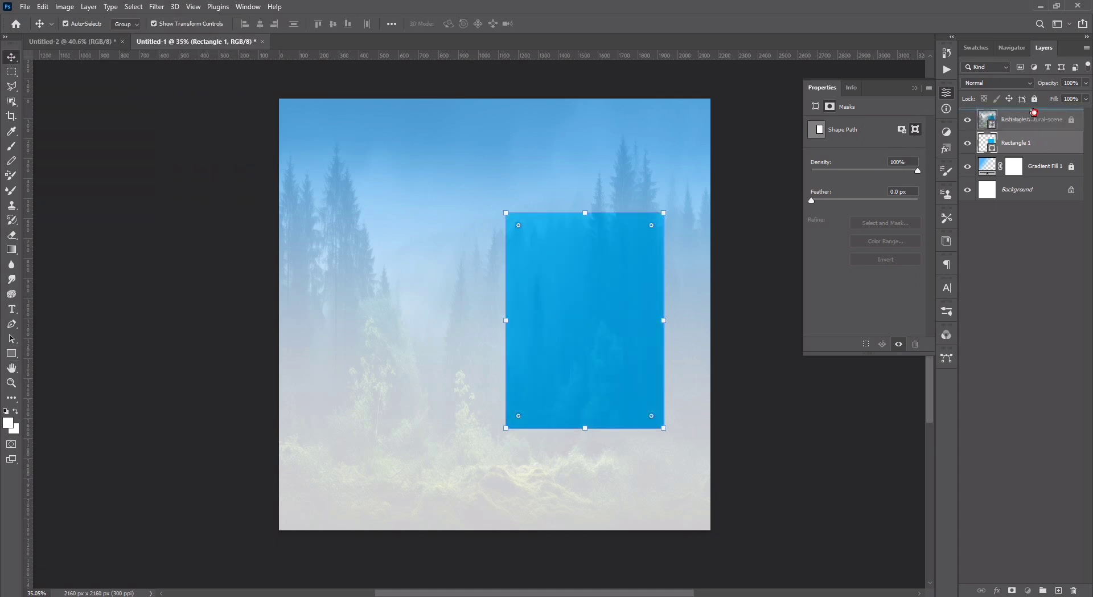
left_click_drag(1033, 113, 1034, 113)
scroll(626, 197, "up", 3)
left_click_drag(612, 278, 548, 276)
scroll(568, 278, "down", 1)
left_click_drag(446, 199, 457, 241)
scroll(528, 387, "down", 2)
left_click_drag(537, 434, 542, 477)
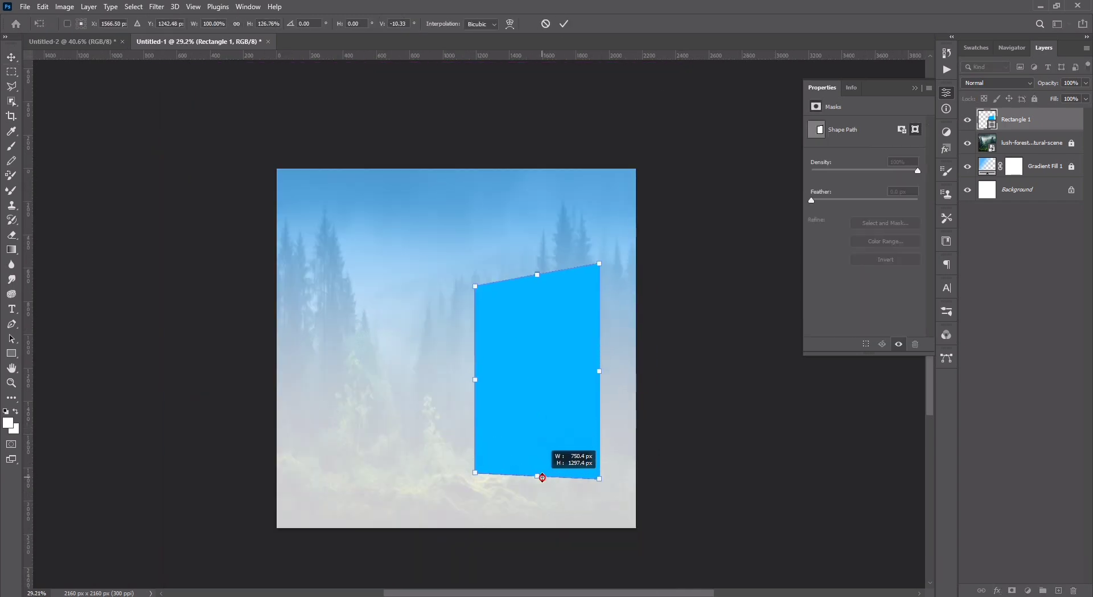
left_click(564, 24)
- Move the slanted blue panel higher on the canvas
scroll(621, 341, "up", 3)
left_click_drag(628, 332, 654, 298)
mouse_move(586, 318)
left_mouse_down()
mouse_move(600, 292)
mouse_move(593, 280)
mouse_move(588, 288)
left_mouse_up()
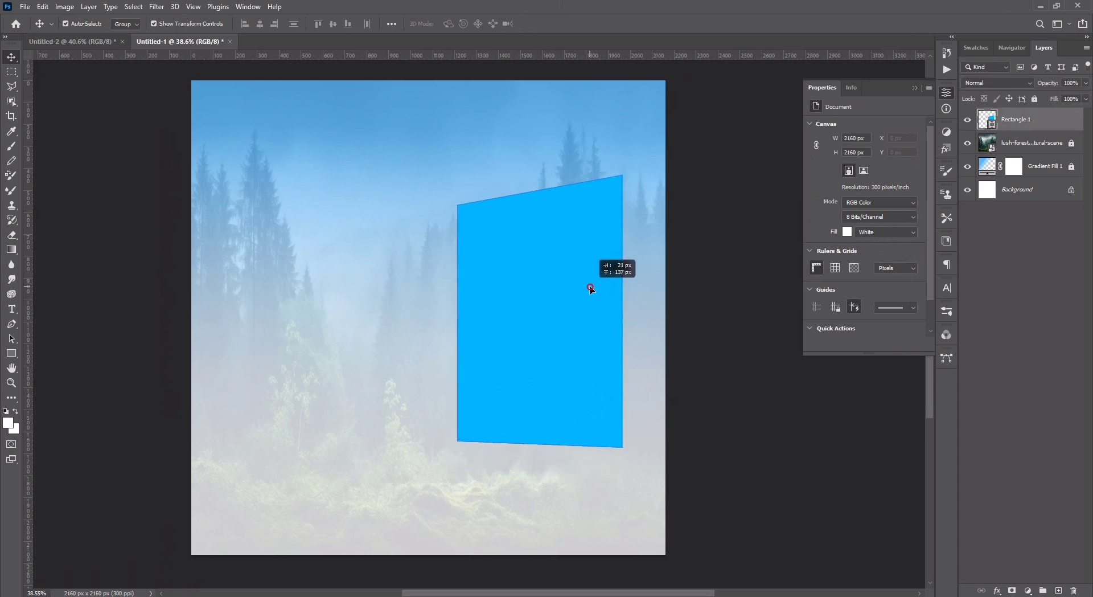
- Add a white 24 px outside Stroke layer style to the blue panel
double_click(1047, 120)
left_click(641, 276)
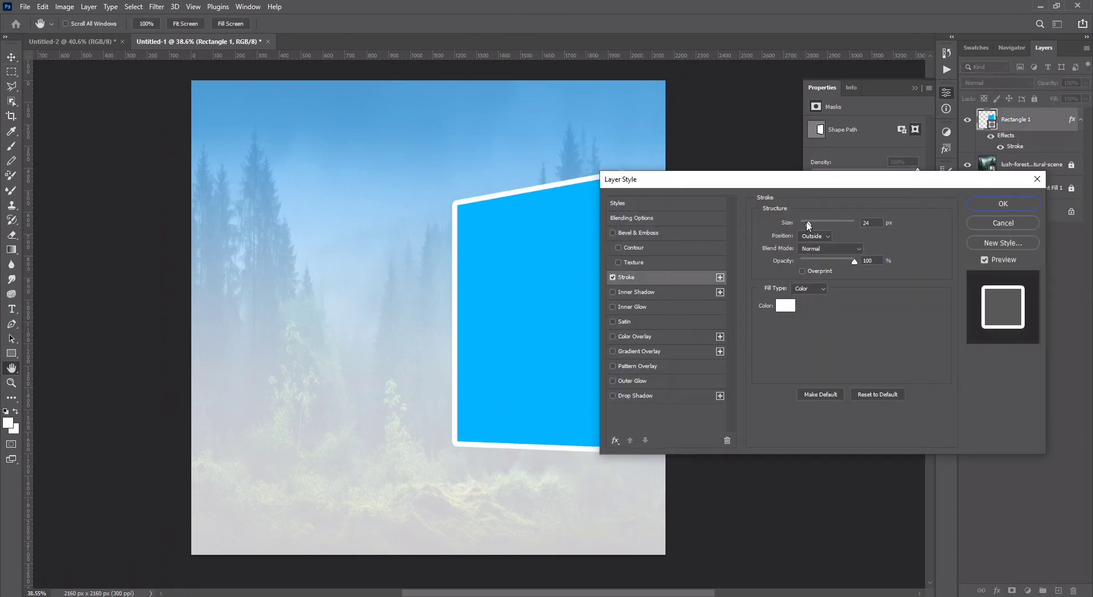
left_click(1006, 209)
key("ctrl+slash")
left_click(574, 337)
scroll(560, 336, "down", 1)
left_click_drag(553, 335, 588, 325)
- Place the grass image pngegg (3) and scale it to cover the canvas bottom and the foot of the blue panel
key("alt+Tab")
left_click_drag(318, 170, 561, 297)
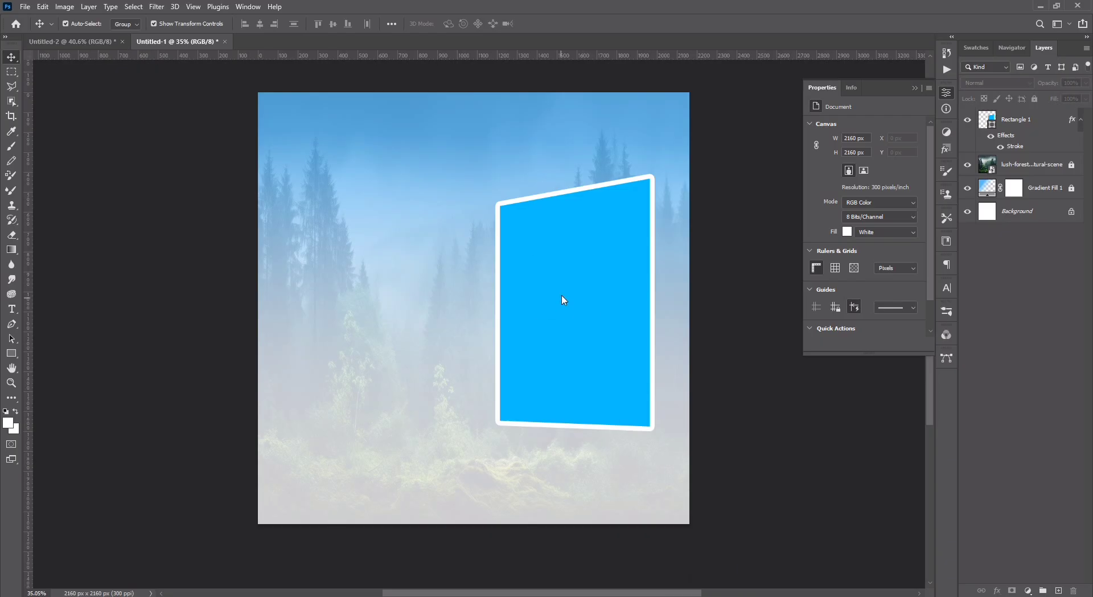
left_click_drag(474, 184, 473, 319)
left_click_drag(464, 430, 462, 555)
left_click_drag(590, 400, 364, 458)
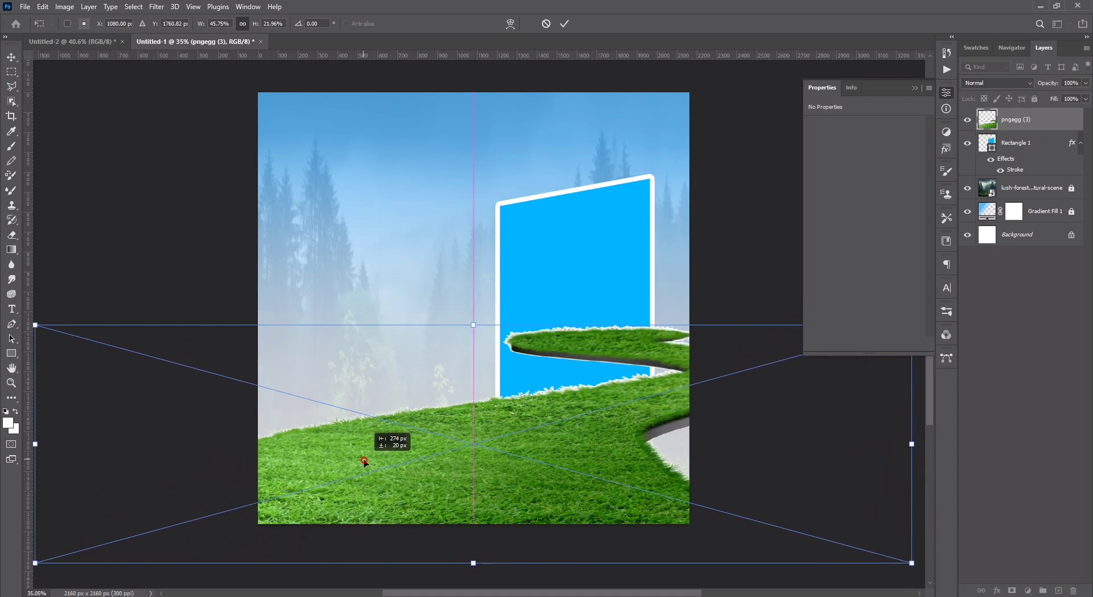
left_click_drag(913, 443, 835, 427)
left_click_drag(347, 424, 428, 427)
left_click_drag(475, 328, 476, 348)
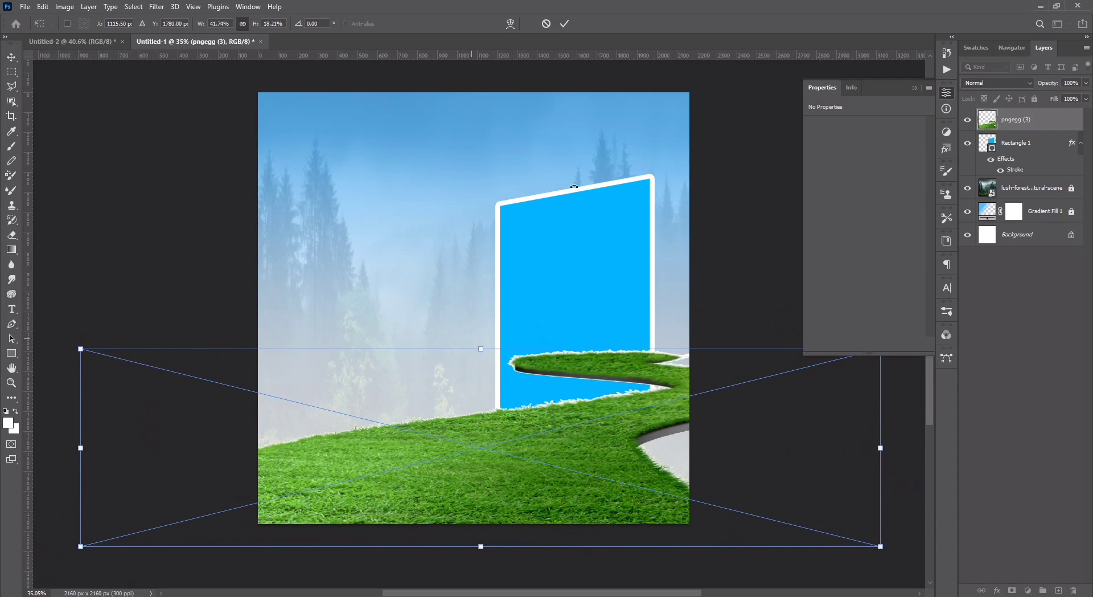
- Lower the grass layer's opacity to 62% and rasterize the layer for erasing
scroll(666, 314, "up", 5)
left_click_drag(668, 314, 650, 221)
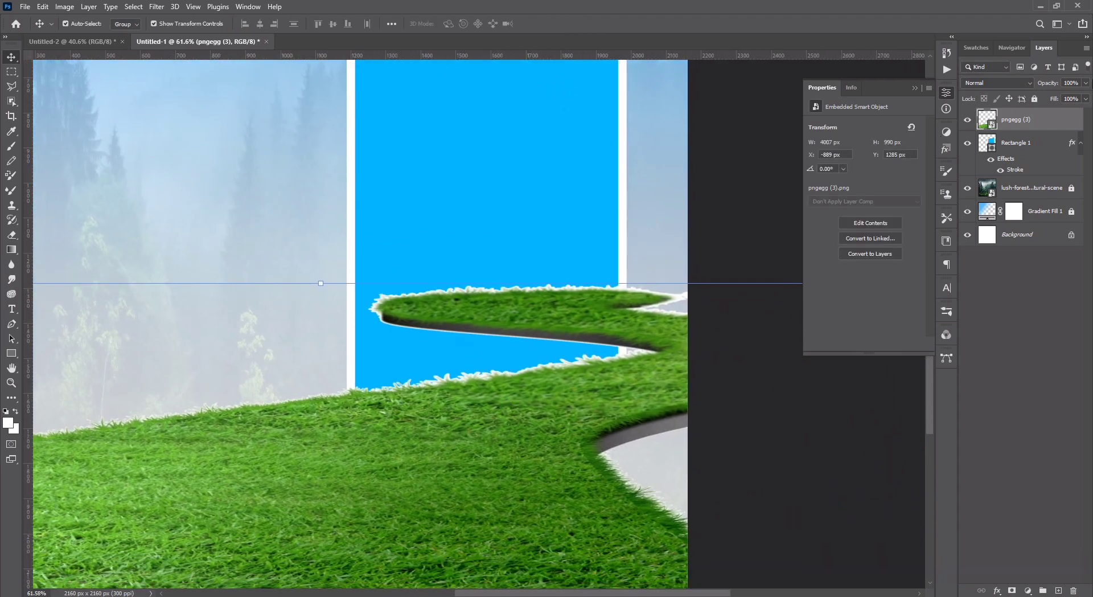
left_click(1062, 95)
scroll(619, 283, "up", 3)
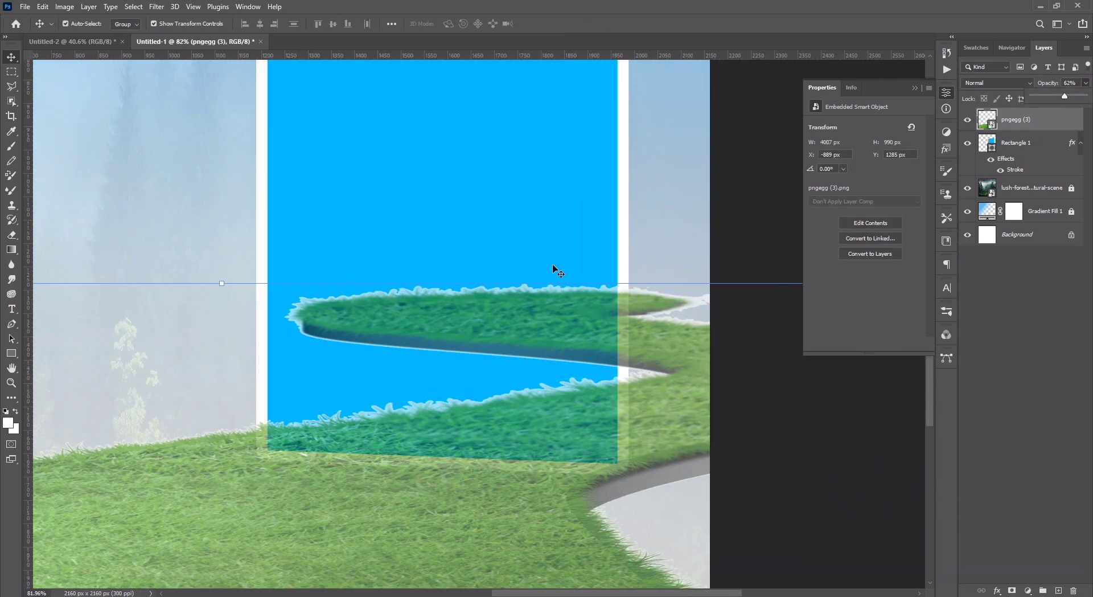
left_click(12, 234)
left_click(450, 233)
left_click(531, 235)
- Erase the upper curved strip of grass in front of the blue panel
left_click_drag(439, 251, 439, 195)
left_click_drag(387, 276, 334, 297)
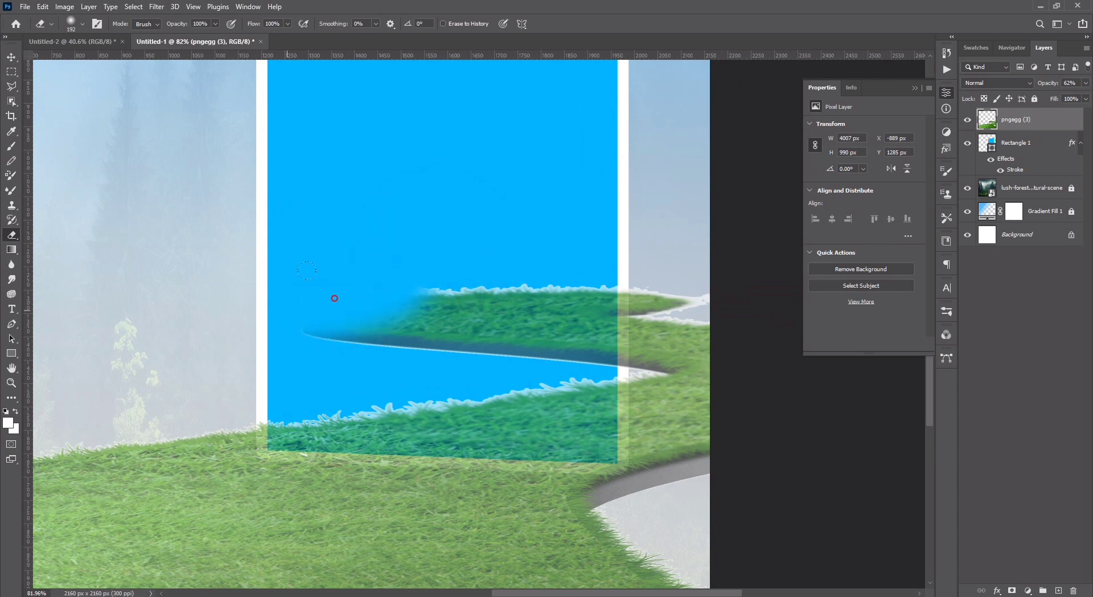
mouse_move(449, 271)
left_mouse_down()
mouse_move(465, 288)
mouse_move(537, 323)
mouse_move(489, 324)
mouse_move(537, 270)
mouse_move(616, 265)
mouse_move(526, 305)
mouse_move(533, 336)
mouse_move(661, 299)
left_mouse_up()
left_click_drag(731, 304, 753, 335)
left_click_drag(723, 348, 634, 281)
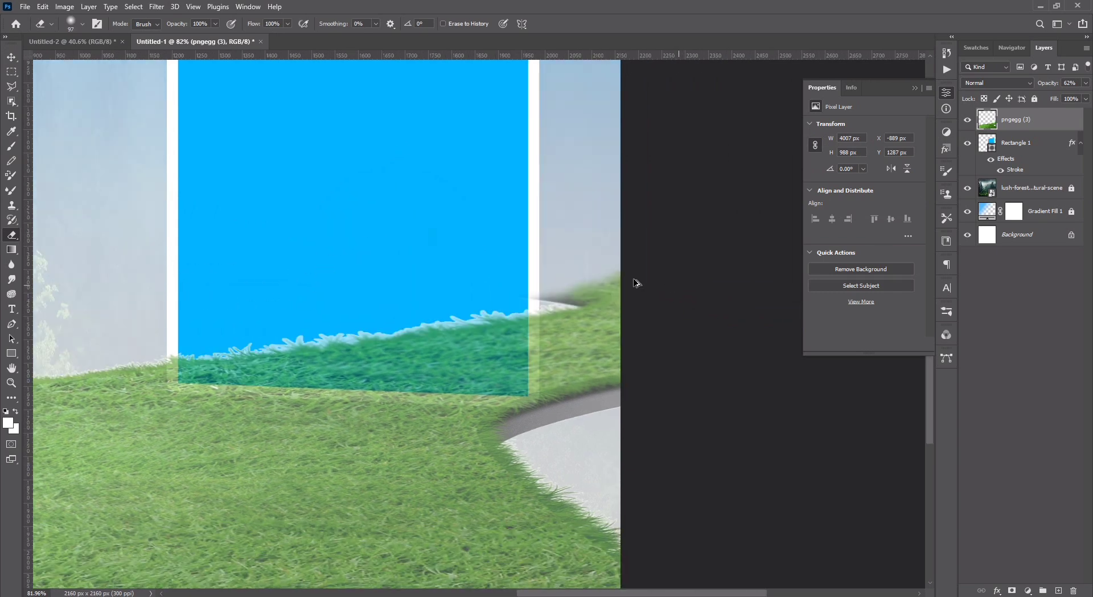
- Erase the grass that extends past the panel's right edge, uncovering its white border down to the bottom corner
scroll(593, 287, "up", 5)
mouse_move(546, 284)
left_mouse_down()
mouse_move(614, 220)
mouse_move(501, 296)
mouse_move(444, 541)
left_mouse_up()
left_click_drag(473, 287, 456, 279)
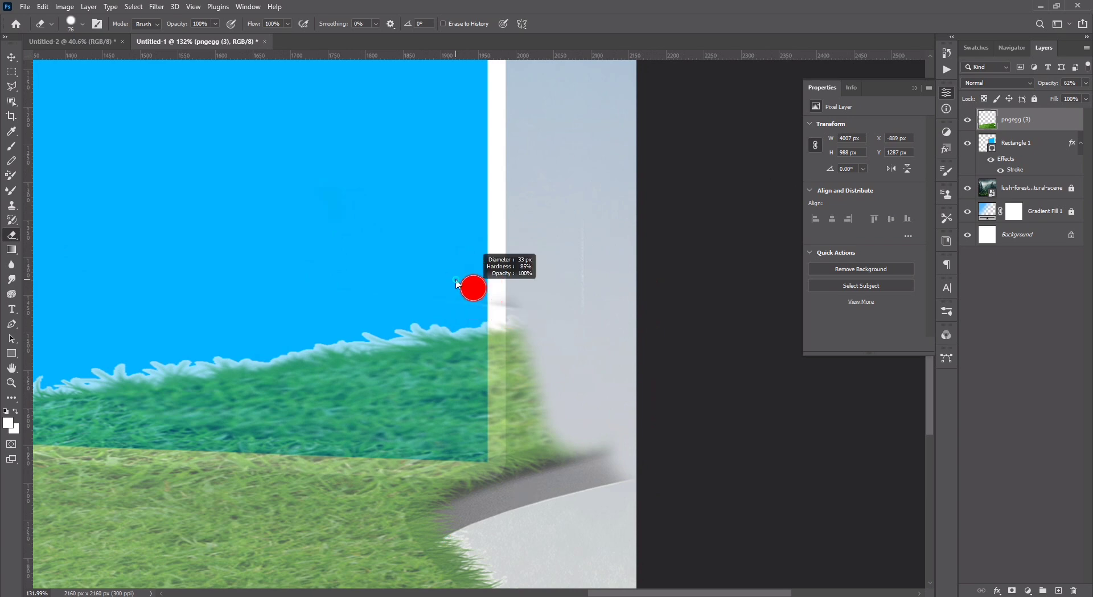
left_click(501, 293)
left_click_drag(504, 316, 505, 253)
left_click(504, 437, "shift")
key("ctrl+z")
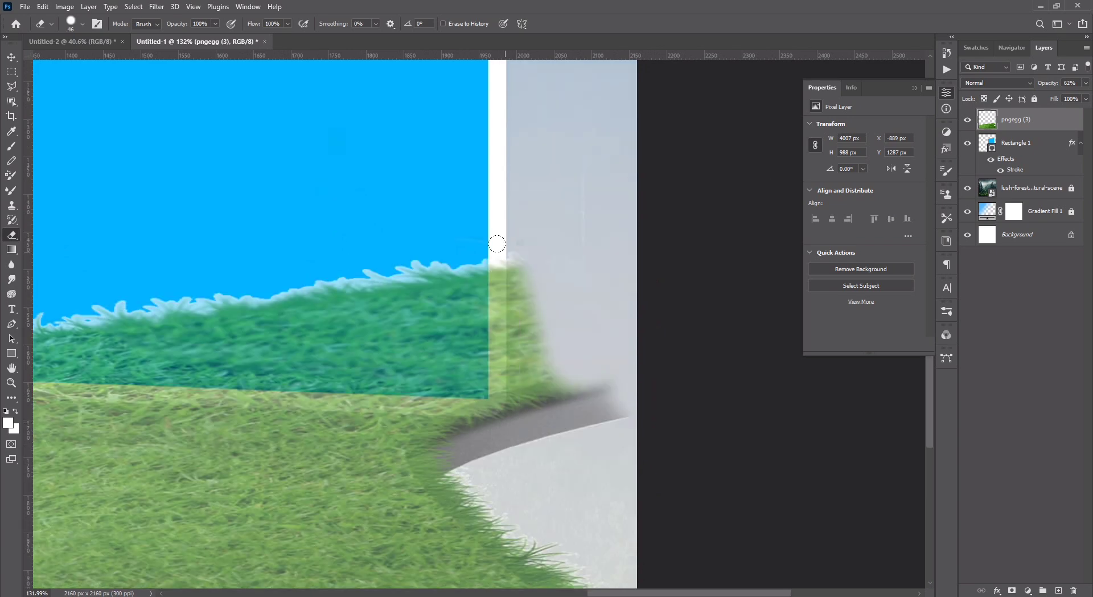
mouse_move(514, 435)
left_mouse_down()
mouse_move(532, 347)
mouse_move(529, 263)
left_mouse_up()
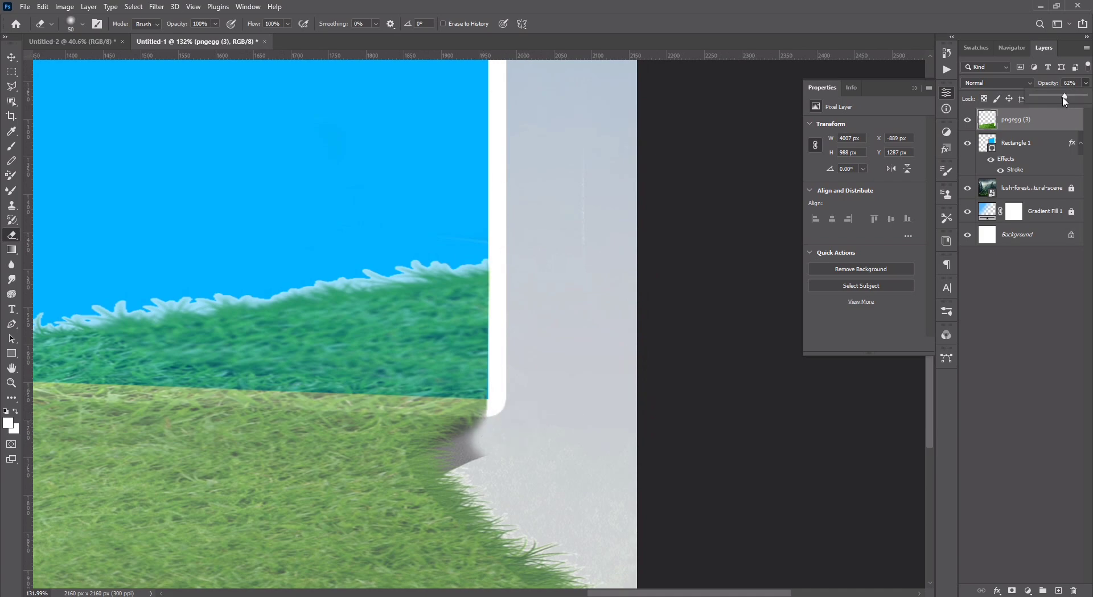
- Restore the grass layer to 100% opacity and erase the dark patch and white fringe along its right edge
left_click_drag(1065, 101, 1085, 97)
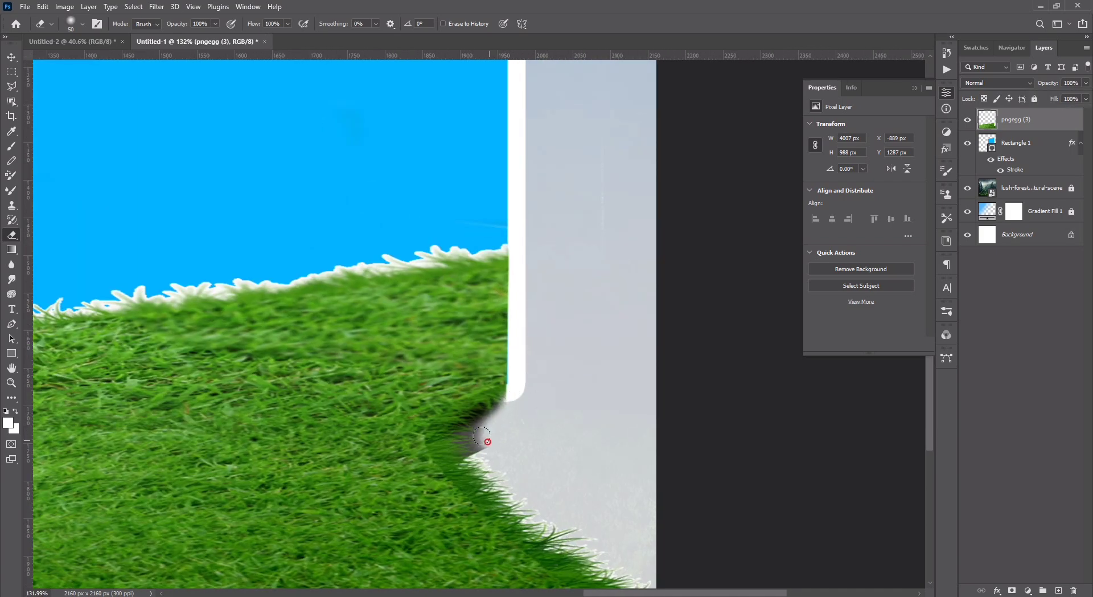
scroll(477, 439, "up", 3)
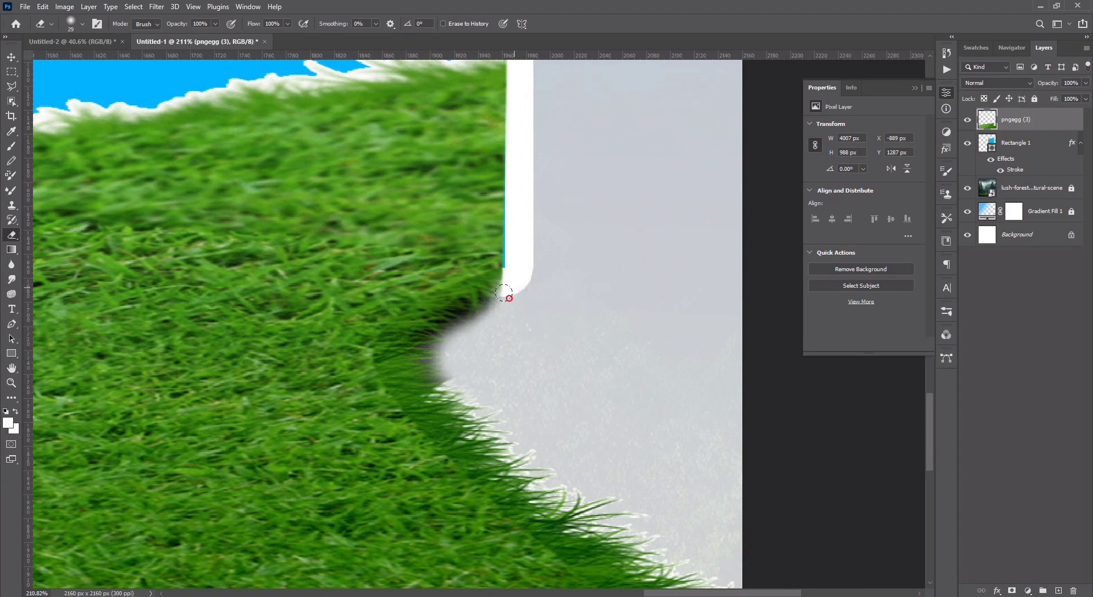
left_click_drag(453, 334, 449, 320)
left_click_drag(461, 324, 452, 310)
mouse_move(440, 309)
left_mouse_down()
mouse_move(434, 356)
mouse_move(454, 383)
left_mouse_up()
mouse_move(493, 380)
left_mouse_down()
mouse_move(439, 290)
mouse_move(405, 282)
left_mouse_up()
left_click_drag(394, 280, 415, 295)
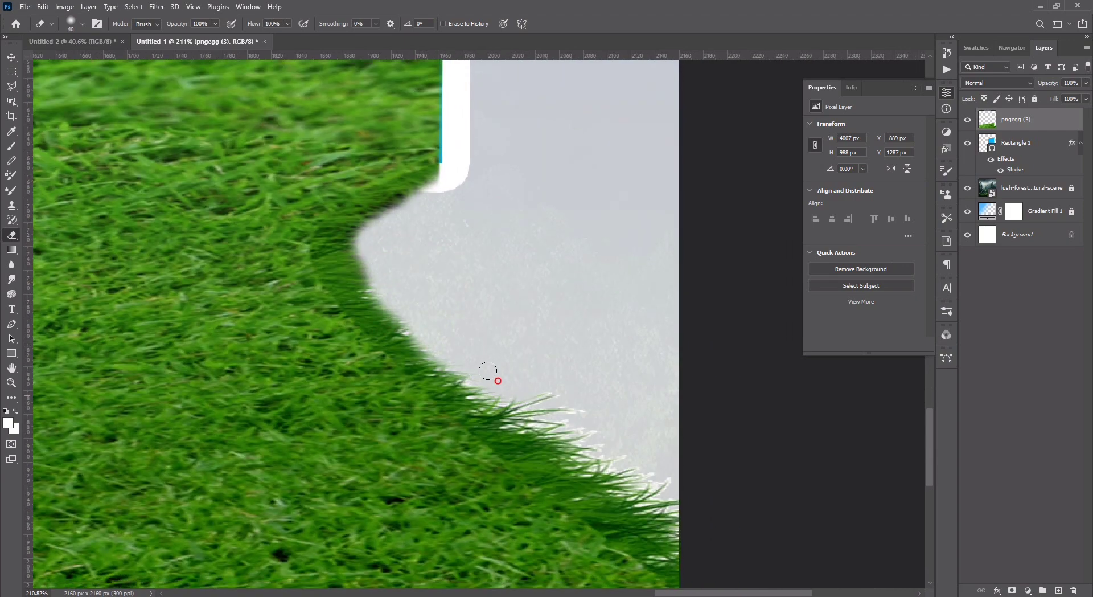
mouse_move(661, 472)
left_mouse_down()
mouse_move(577, 443)
mouse_move(463, 365)
left_mouse_up()
scroll(512, 337, "down", 14)
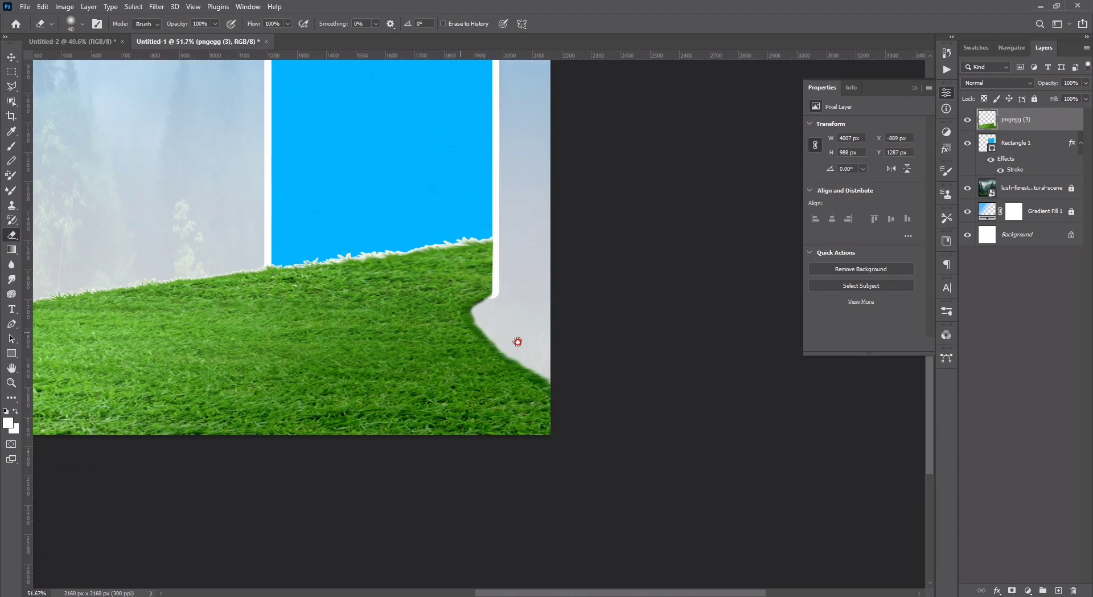
- Erase the white fringe along the grass horizon on the left side of the canvas
left_click_drag(517, 342, 820, 335)
scroll(223, 296, "up", 13)
left_click_drag(176, 319, 261, 313)
left_click_drag(259, 291, 291, 289)
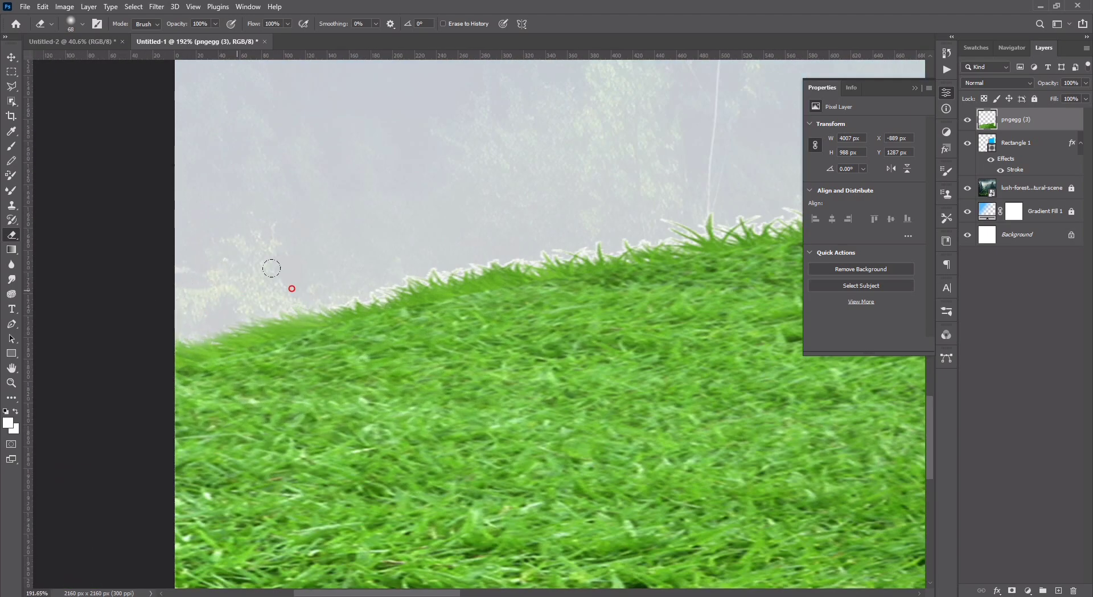
mouse_move(602, 222)
left_mouse_down()
mouse_move(306, 273)
mouse_move(354, 274)
left_mouse_up()
left_click_drag(586, 227, 335, 278)
left_click_drag(236, 290, 528, 268)
- Erase the remaining white fringe along the grass horizon up to and across the blue panel
scroll(570, 253, "down", 3)
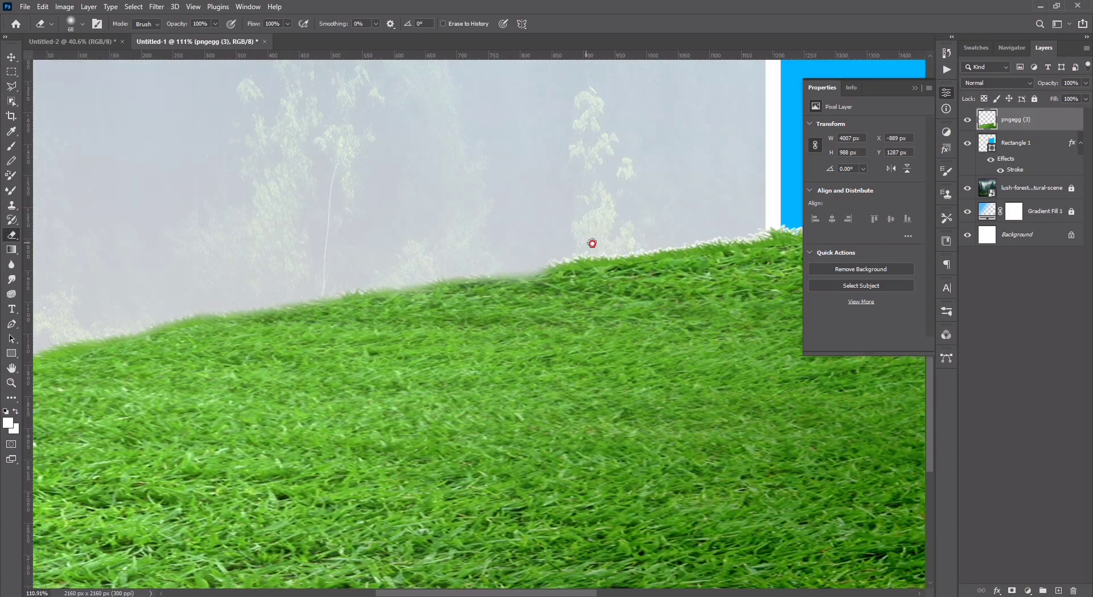
left_click_drag(591, 245, 290, 311)
left_click_drag(284, 313, 264, 313)
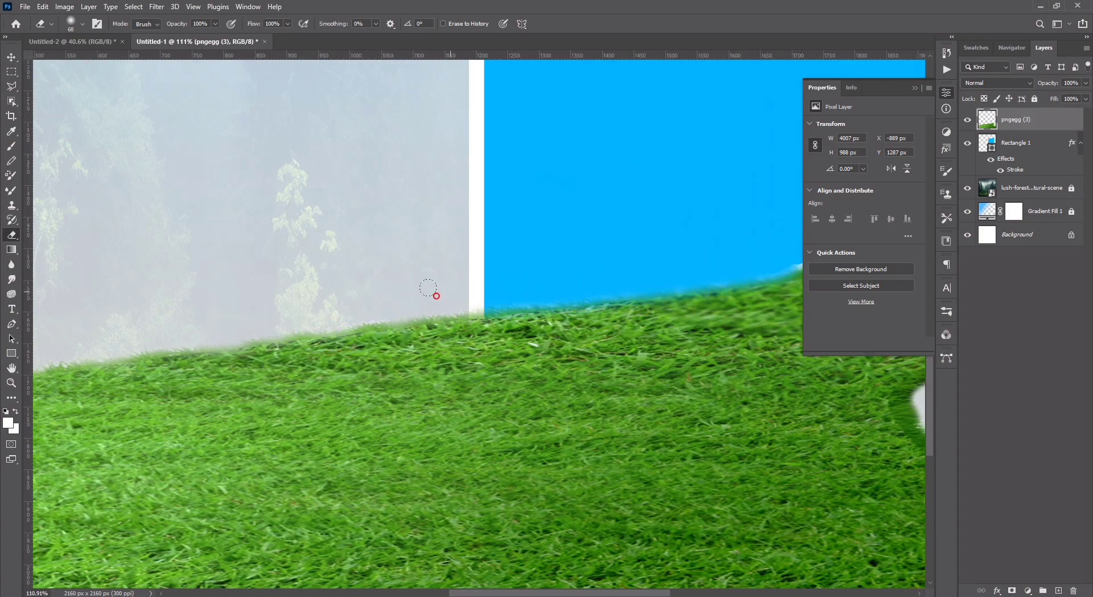
scroll(429, 287, "down", 3)
scroll(564, 276, "up", 4)
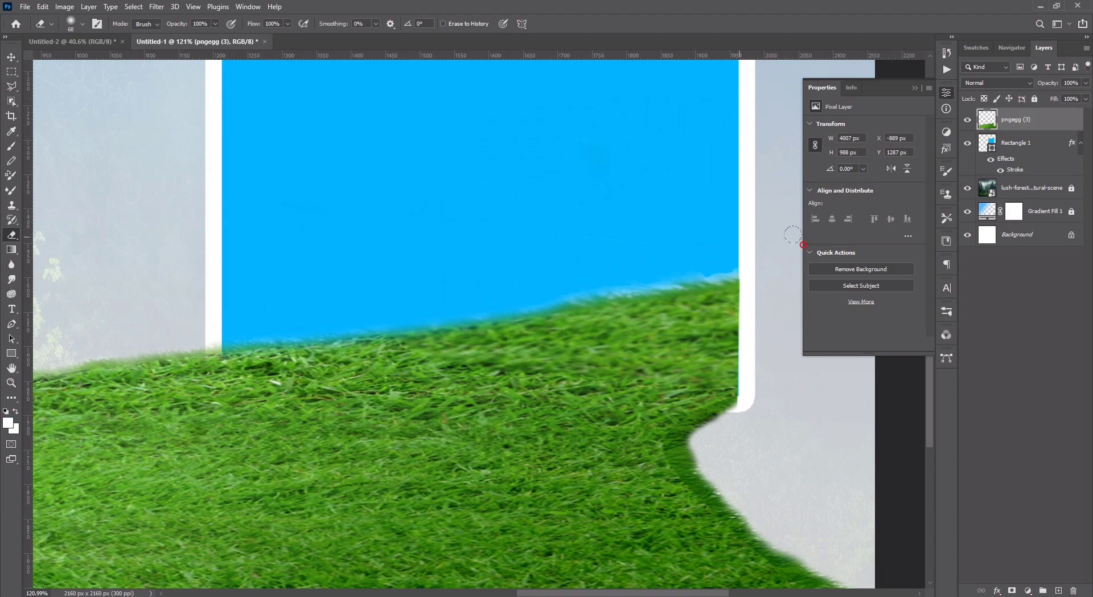
scroll(455, 262, "down", 4)
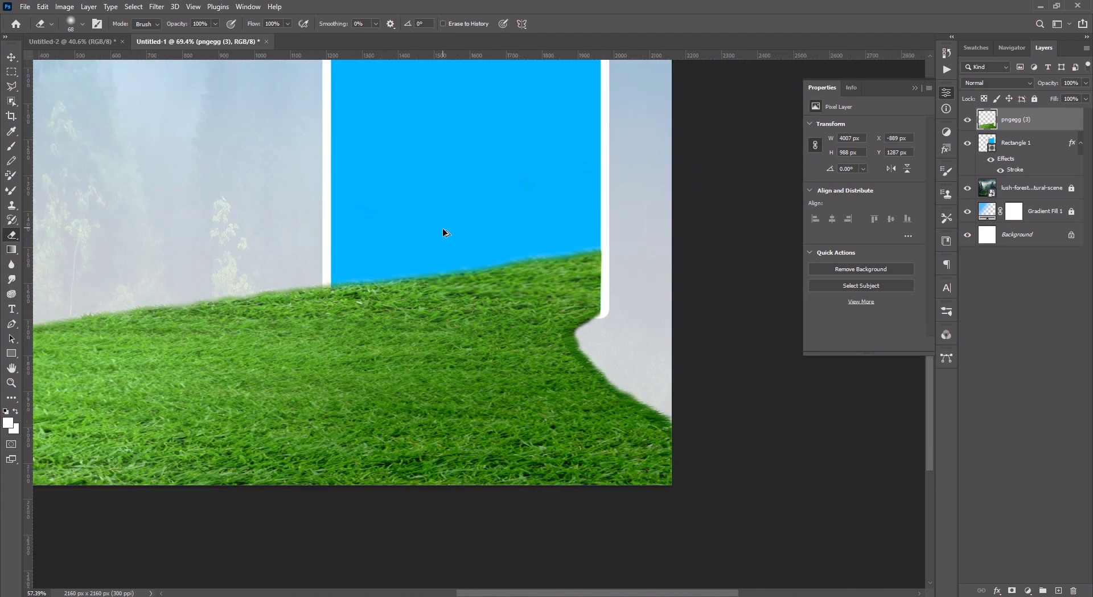
- Place the white jeep image pngegg in the document and scale it down to stand on the grass
key("v")
scroll(472, 374, "down", 2)
scroll(472, 374, "up", 1)
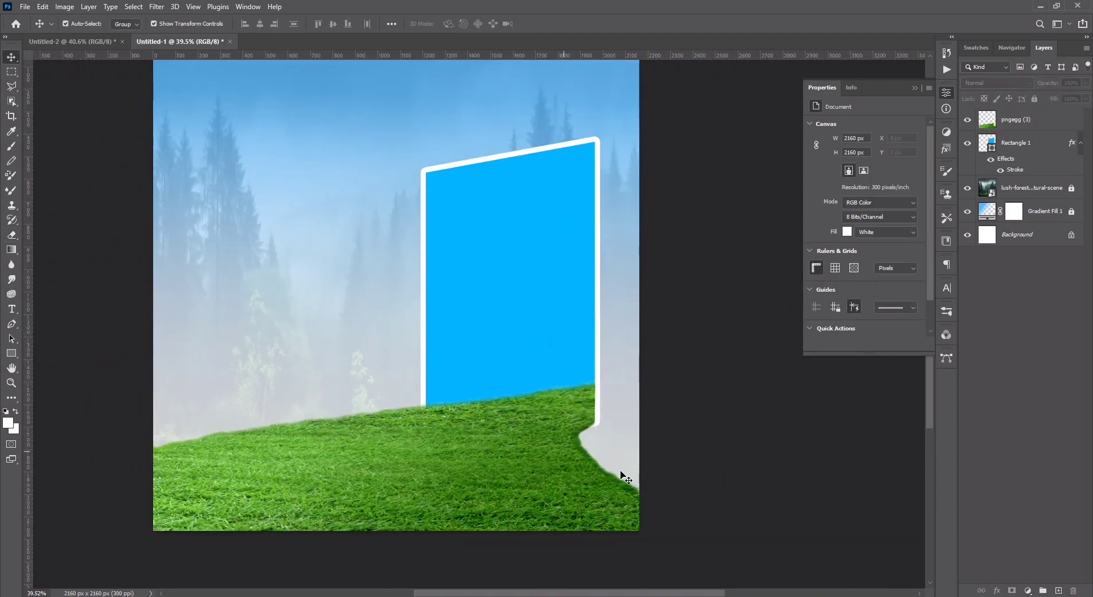
key("alt+Tab")
left_click_drag(876, 131, 548, 141)
left_click_drag(418, 124, 419, 246)
left_click(564, 24)
- Rotate the jeep to about -5.17° and move it right so it stands in front of the blue panel
scroll(554, 325, "up", 3)
left_click_drag(544, 344, 558, 344)
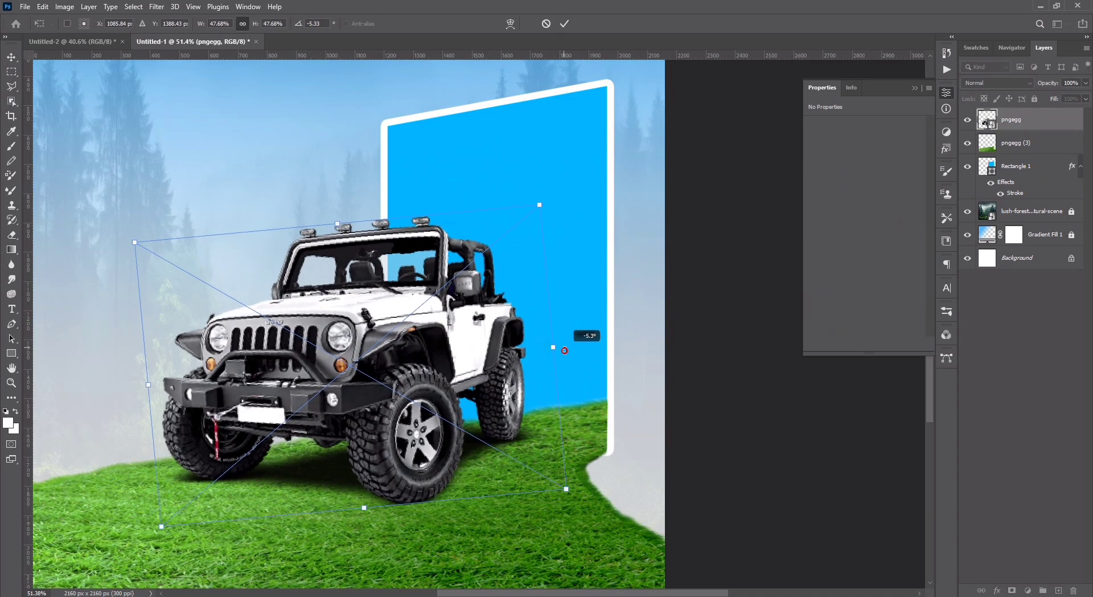
left_click(564, 23)
left_click_drag(366, 321, 474, 307)
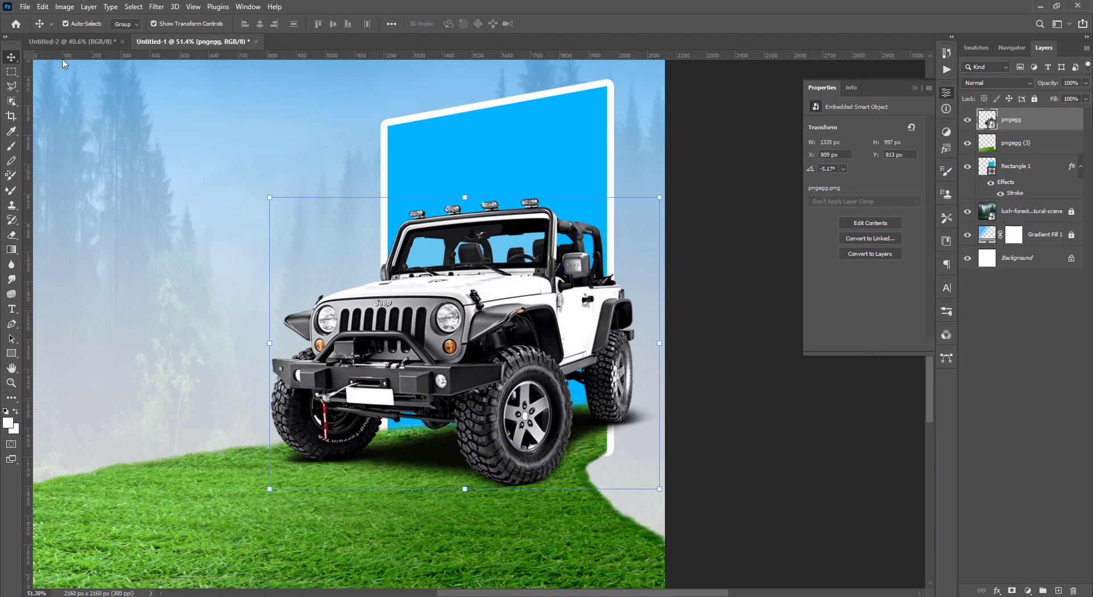
- Load the blue panel's shape as a selection and invert it
left_click(407, 92)
scroll(418, 91, "up", 2)
left_click(590, 212)
left_click(981, 169, "ctrl")
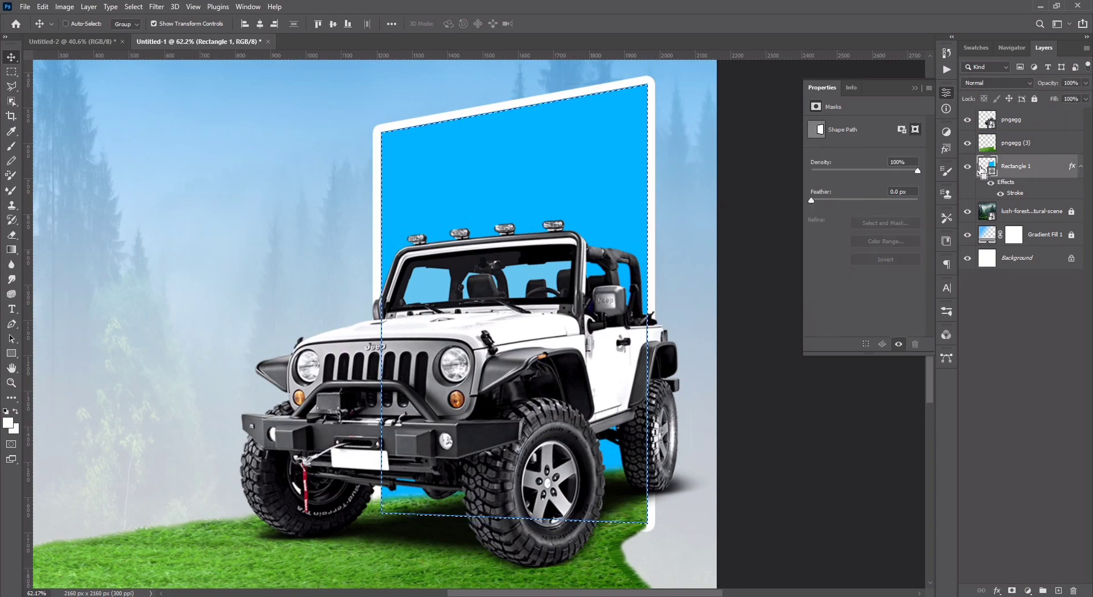
scroll(479, 305, "down", 3)
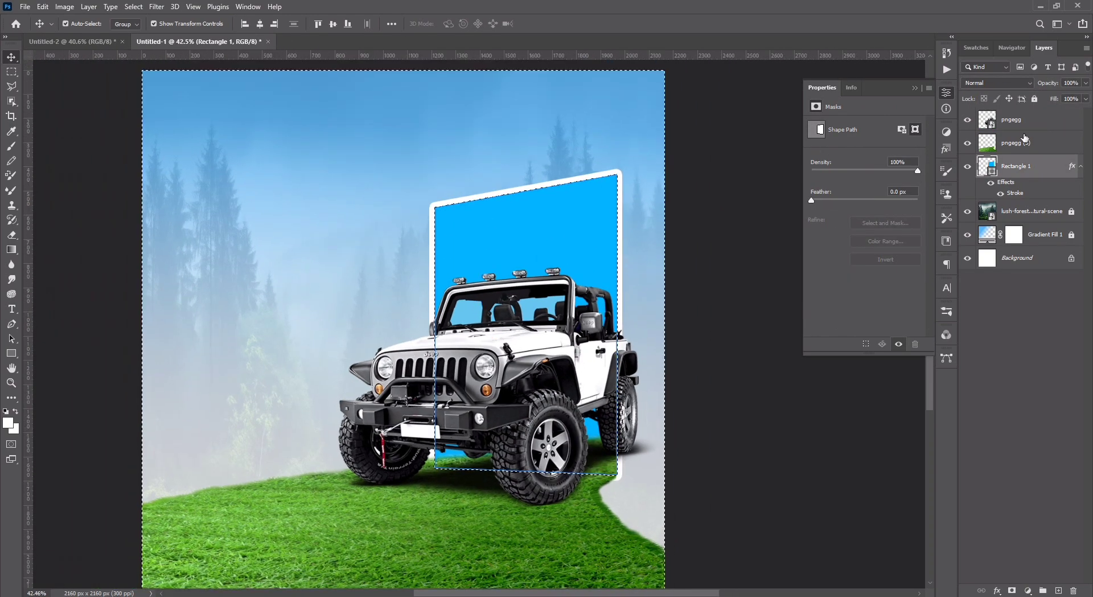
- Rasterize the jeep layer and erase the rear of the jeep that extends past the panel's right edge
left_click(1026, 124)
left_click(11, 235)
left_click(625, 318)
left_click(535, 235)
left_click_drag(568, 287, 577, 272)
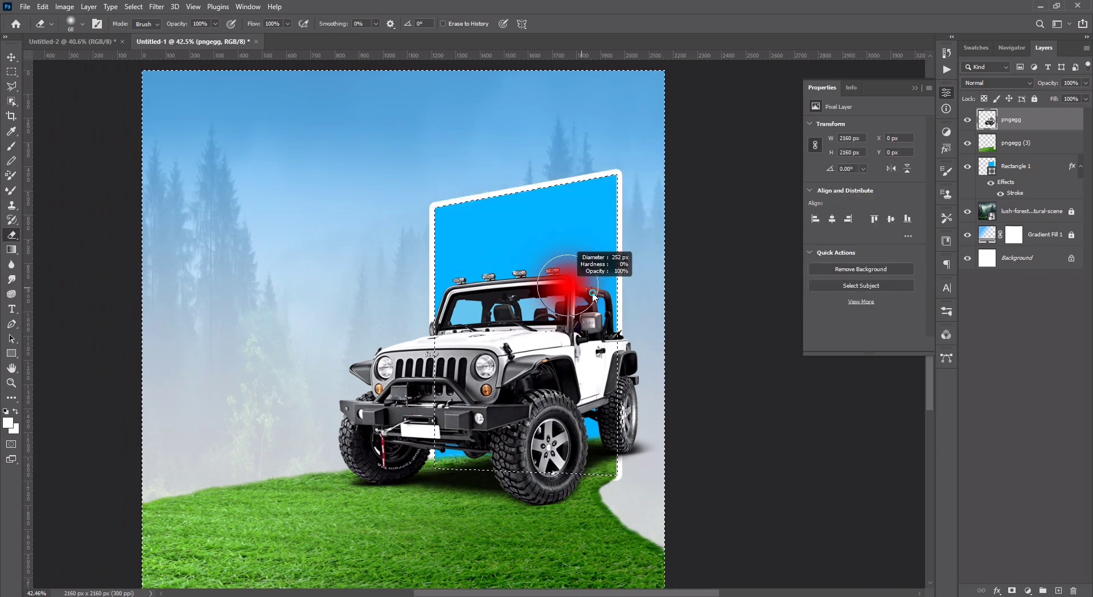
left_click_drag(610, 310, 621, 302)
left_click_drag(638, 347, 626, 418)
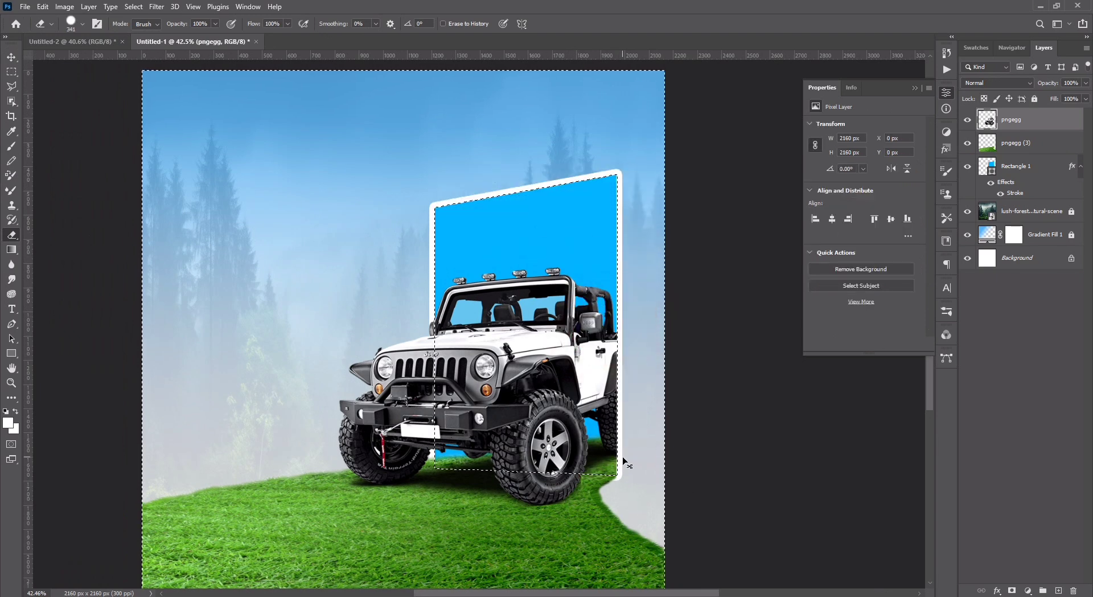
- Clear the selection, place the stunning-scene-mountain-ridge-french-riviera image above the Rectangle 1 layer, and clip it to the panel
left_click(12, 57)
left_click(697, 485)
left_click(1022, 166)
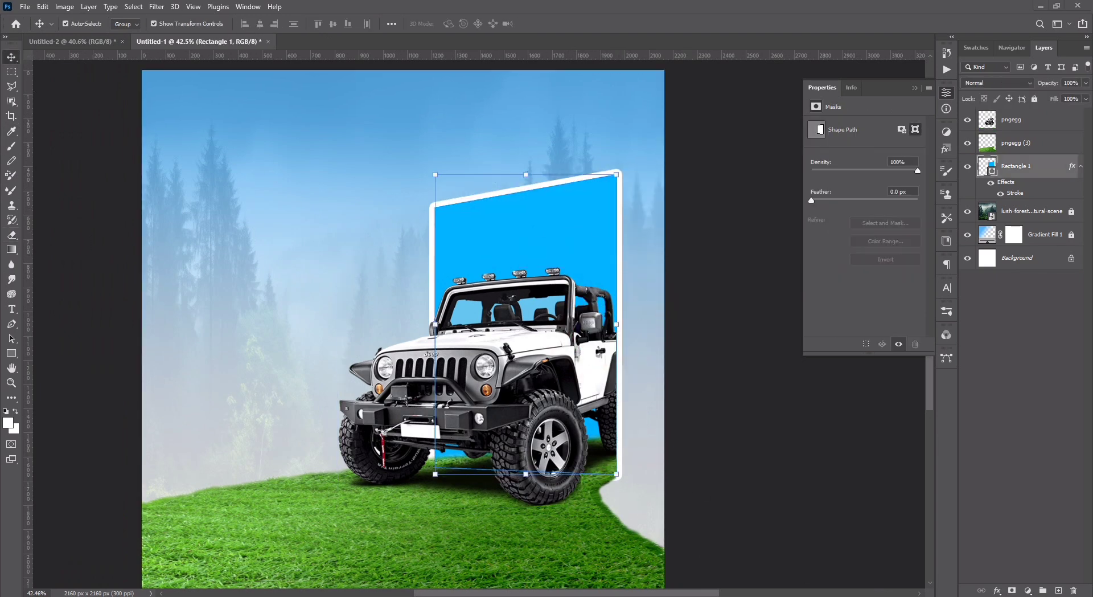
left_click(1040, 6)
left_click_drag(993, 101, 776, 342)
mouse_move(1013, 149)
left_mouse_down()
mouse_move(589, 591)
mouse_move(659, 540)
left_mouse_up()
left_click(566, 24)
key("ctrl+alt+g")
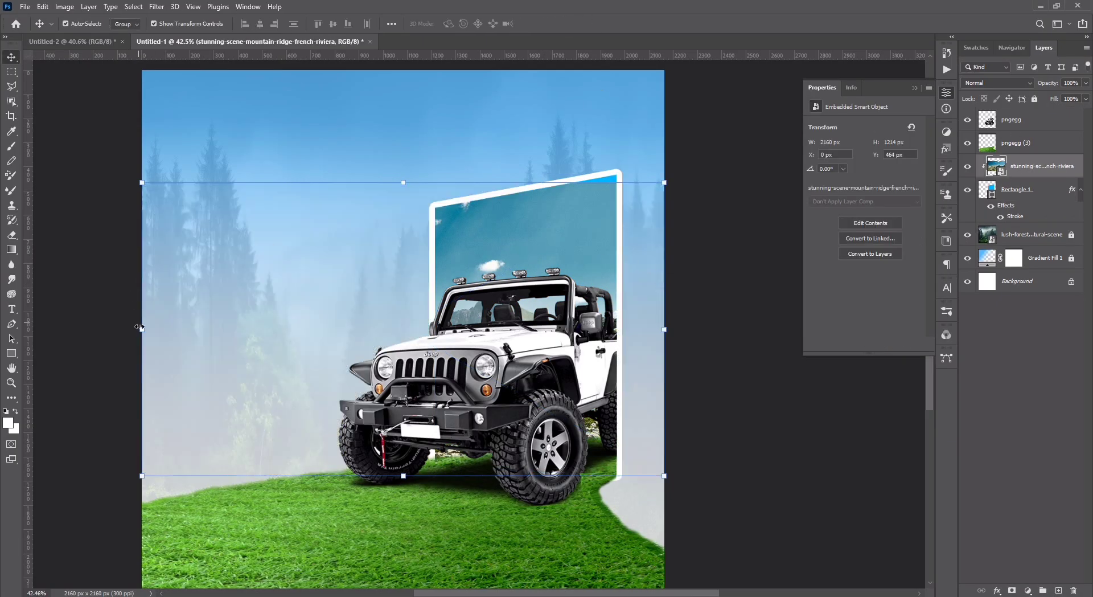
- Scale the mountain image down to about 1508 px wide and move it up behind the jeep
left_click_drag(141, 328, 299, 326)
left_click_drag(534, 239, 497, 217)
left_click(566, 24)
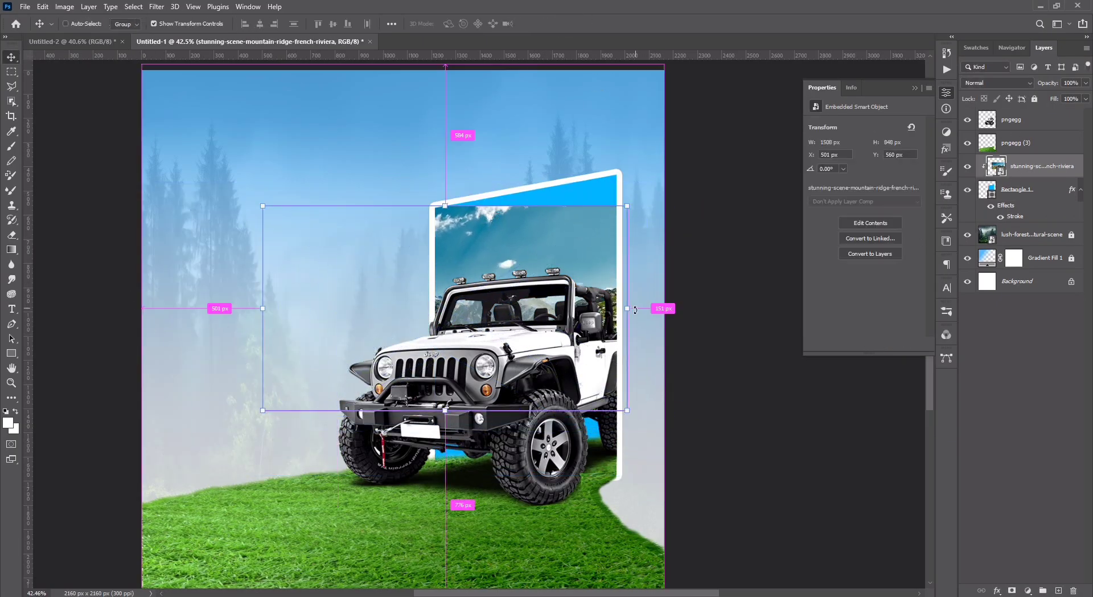
- Skew the mountain image to match the panel's slant, stretch it taller, and shift it right so it fills the whole panel
left_click_drag(627, 308, 632, 257)
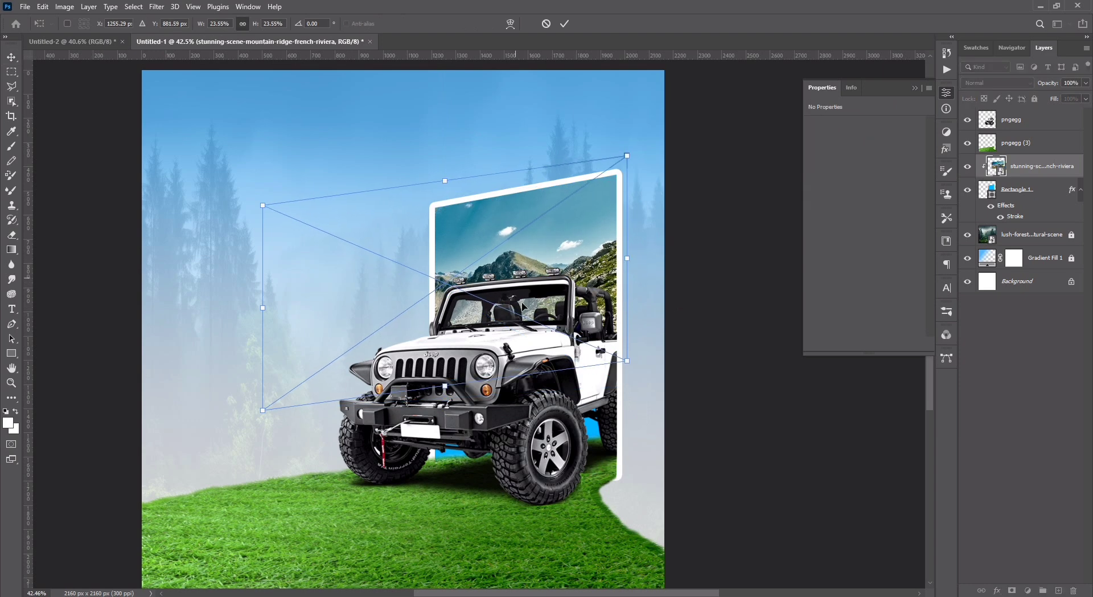
left_click_drag(262, 308, 356, 308)
left_click_drag(491, 379, 491, 456)
left_click_drag(517, 263, 541, 271)
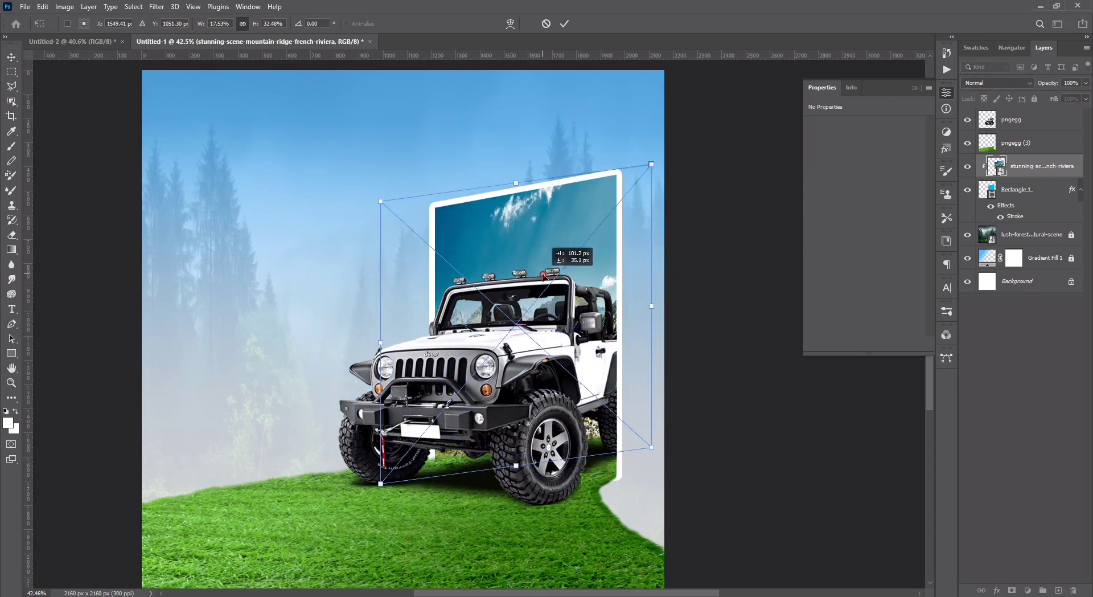
left_click_drag(651, 305, 675, 303)
left_click_drag(553, 214, 564, 217)
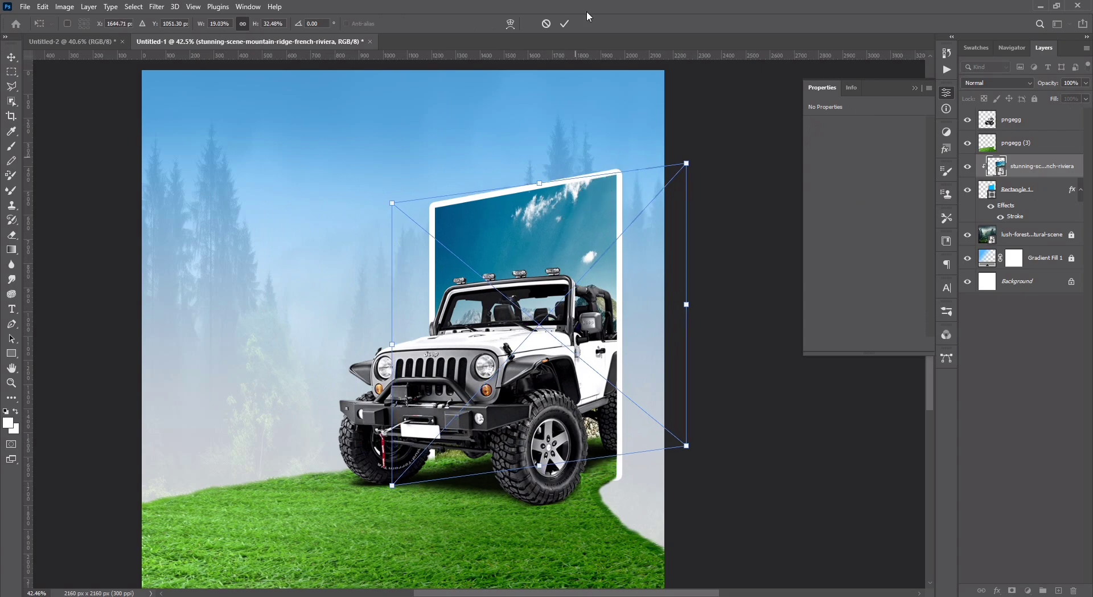
left_click(564, 24)
- Place the light-ray image pngegg (4), scale it to about 864 px over the panel's sky, and set its blend mode to Color Dodge
key("alt+Tab")
left_click_drag(441, 116, 500, 236)
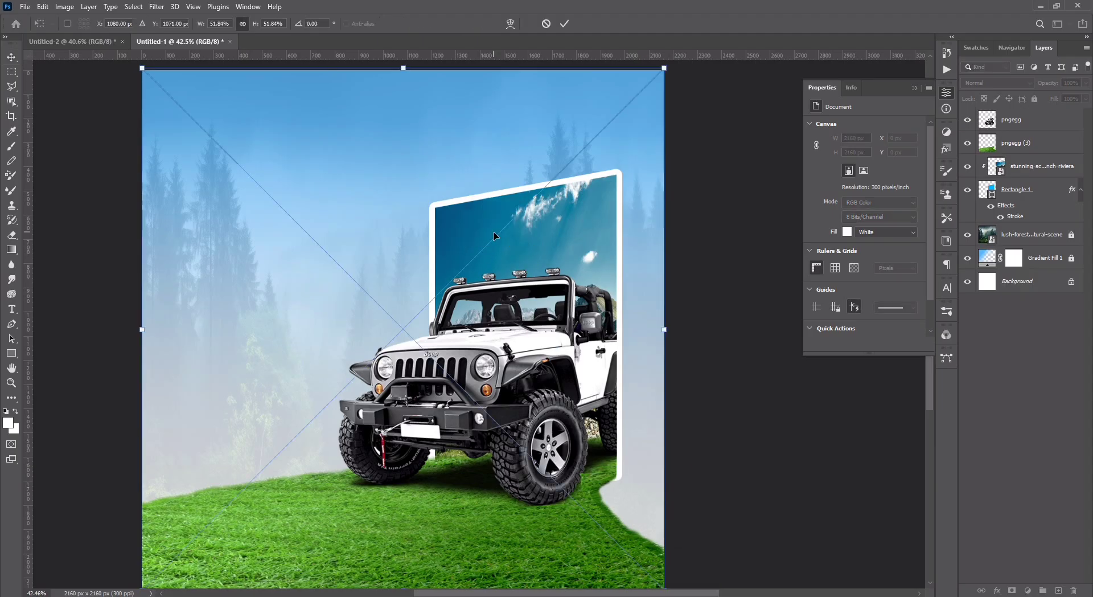
left_click_drag(669, 329, 665, 202)
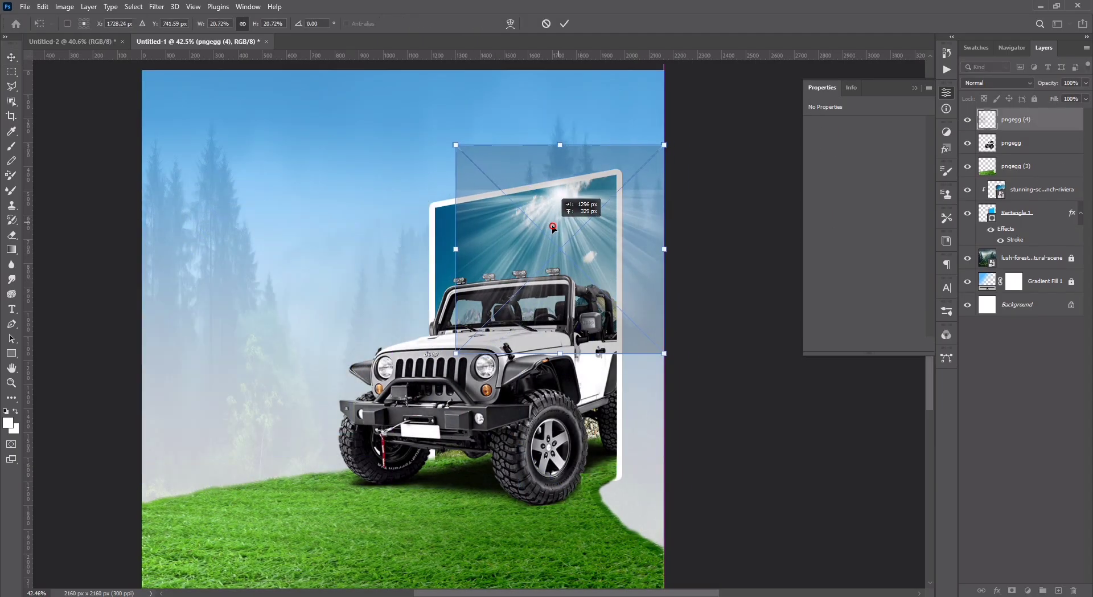
left_click(564, 24)
left_click(997, 82)
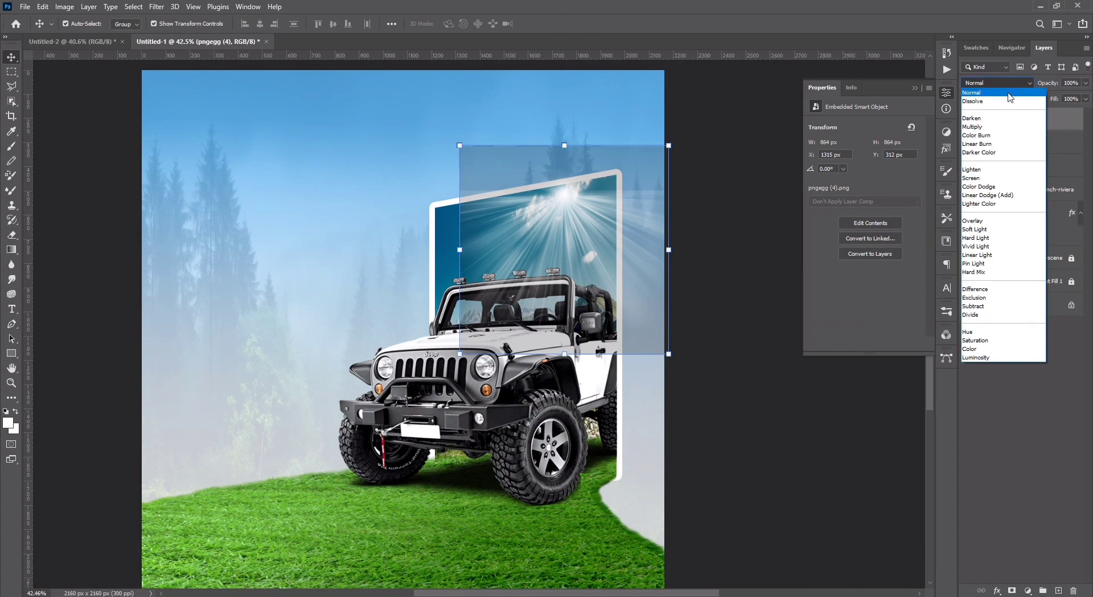
left_click(1000, 183)
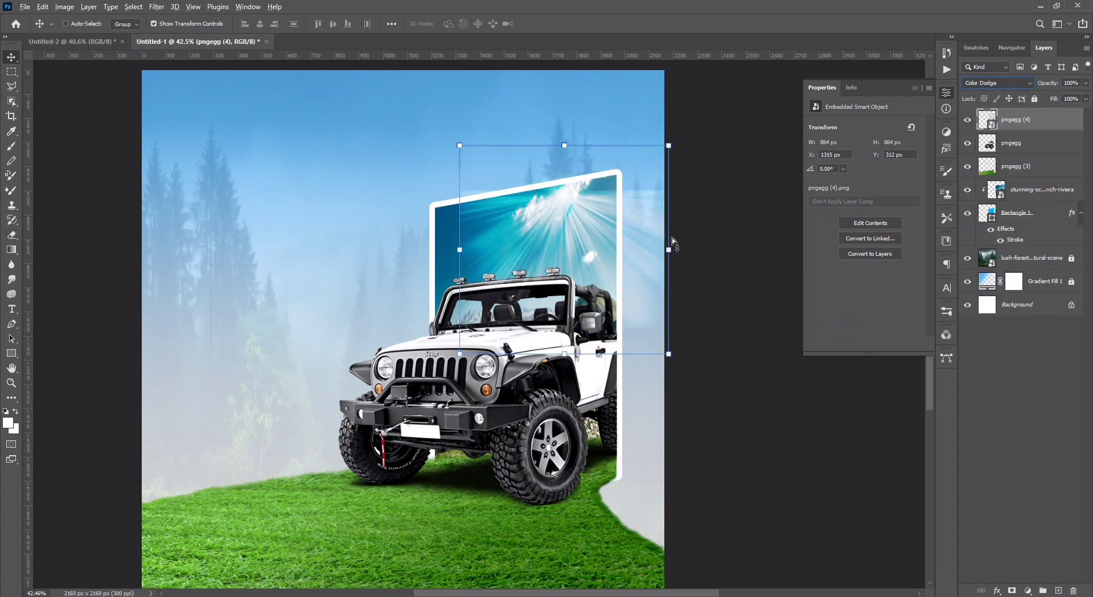
- Rasterize the light-ray layer, erase the rays spilling outside the panel with a soft eraser, and nudge the rays slightly right
left_click(9, 236)
left_click(550, 226)
left_click(530, 234)
scroll(508, 230, "up", 4)
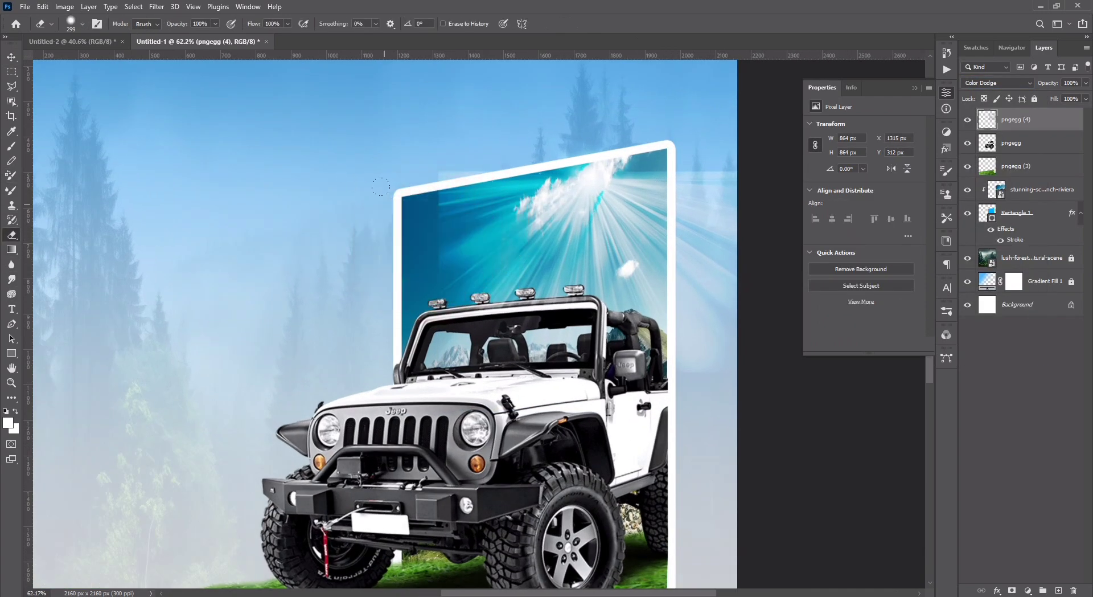
left_click_drag(393, 228, 377, 228)
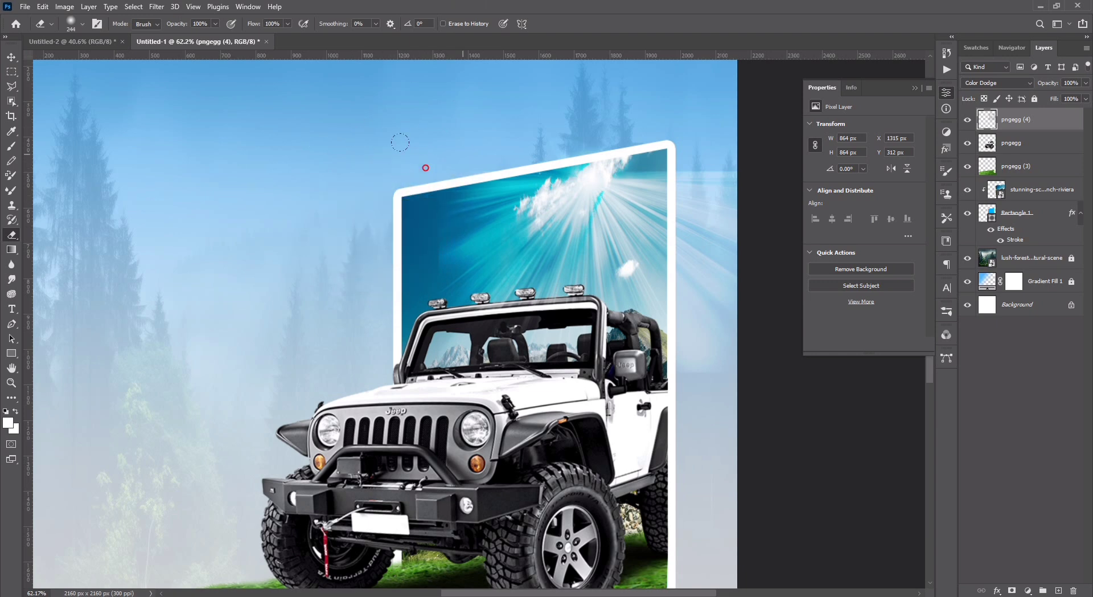
left_click_drag(486, 392, 374, 426)
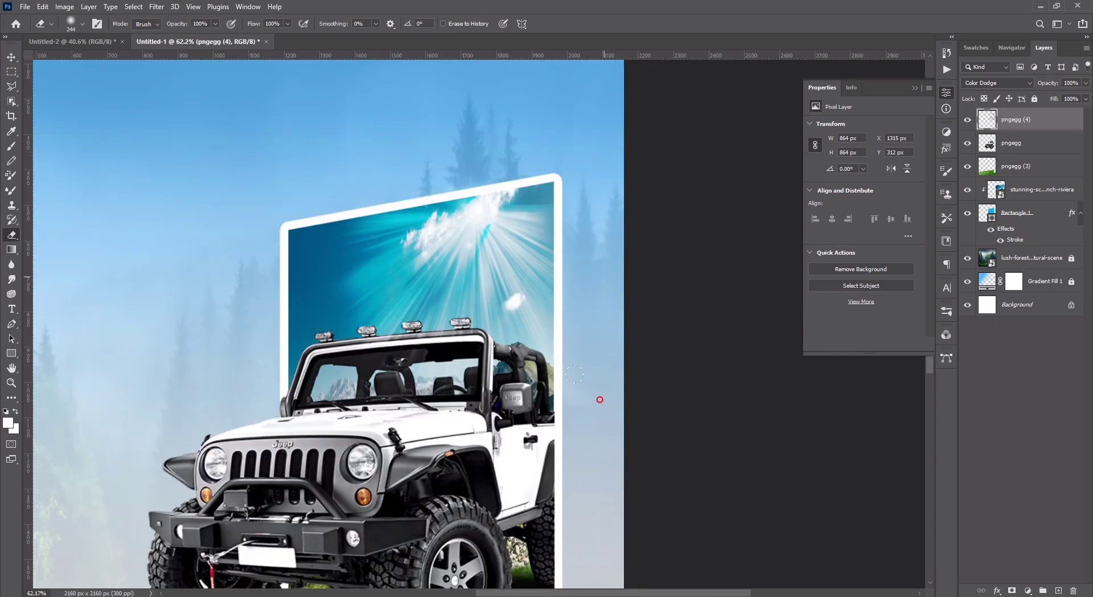
key("v")
mouse_move(455, 255)
left_mouse_down()
mouse_move(482, 256)
mouse_move(469, 256)
left_mouse_up()
- Darken the light rays with a clipped Brightness/Contrast adjustment of brightness -75 and contrast -8
left_click(946, 133)
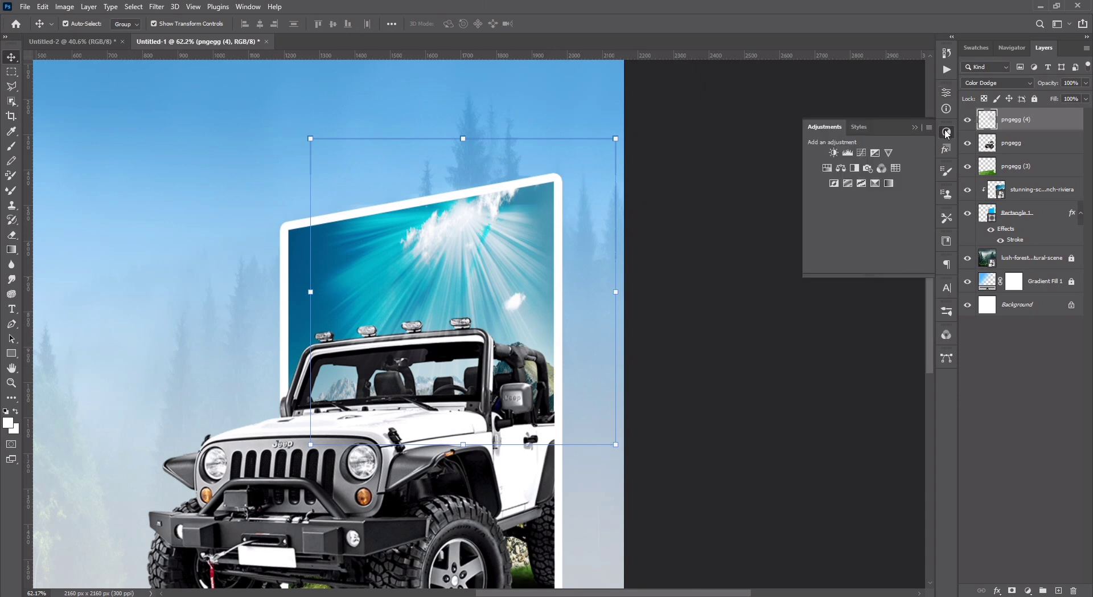
left_click(835, 152)
left_click_drag(861, 153, 836, 156)
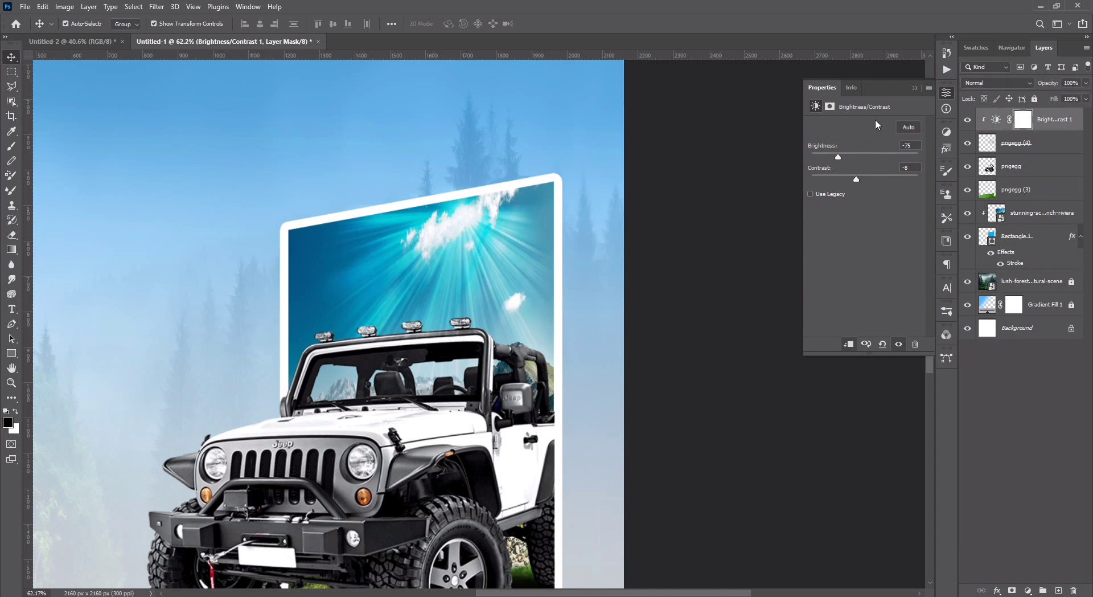
left_click(915, 87)
left_click(760, 190)
scroll(763, 195, "down", 5)
left_click_drag(660, 279, 692, 276)
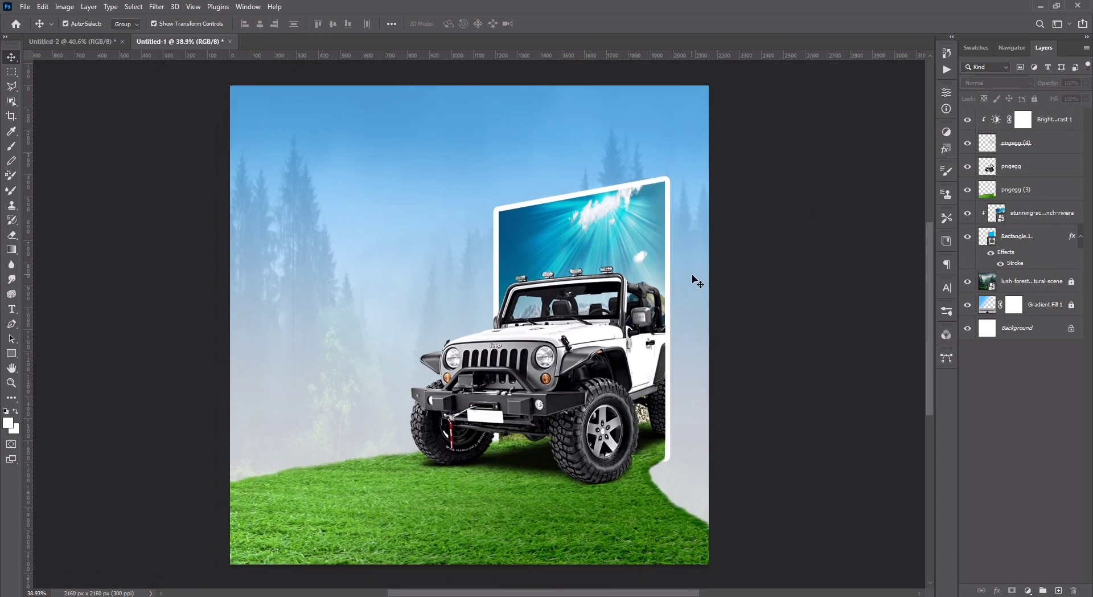
- Place the cloud image pngegg (5), scale it down, and move it into the sky beside the panel's left edge
left_click(706, 595)
left_click_drag(593, 129, 588, 232)
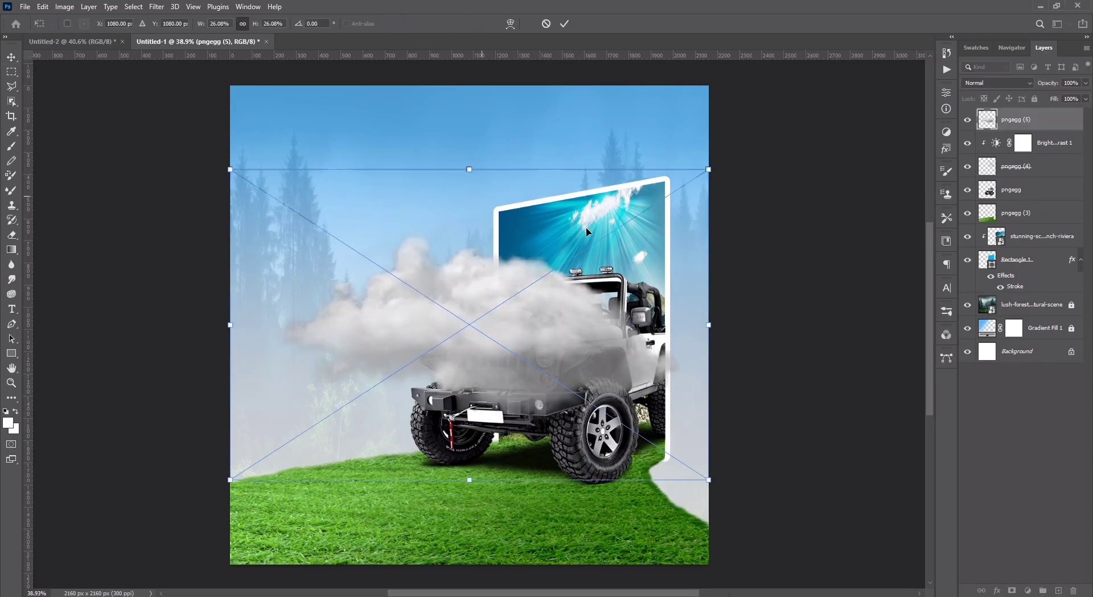
left_click_drag(706, 327, 407, 260)
left_click(565, 24)
left_click_drag(357, 328, 515, 193)
left_click(565, 24)
- Shrink the cloud a little more and position it so it overlaps the panel's left edge above the jeep's hood
scroll(392, 245, "down", 3)
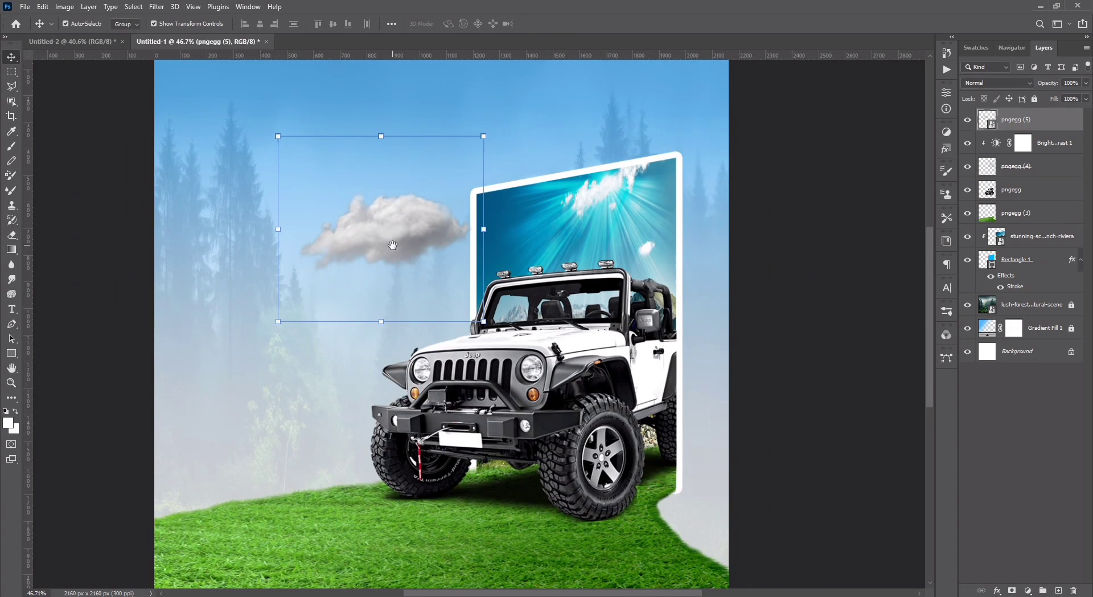
left_click_drag(392, 245, 377, 300)
left_click_drag(377, 299, 418, 327)
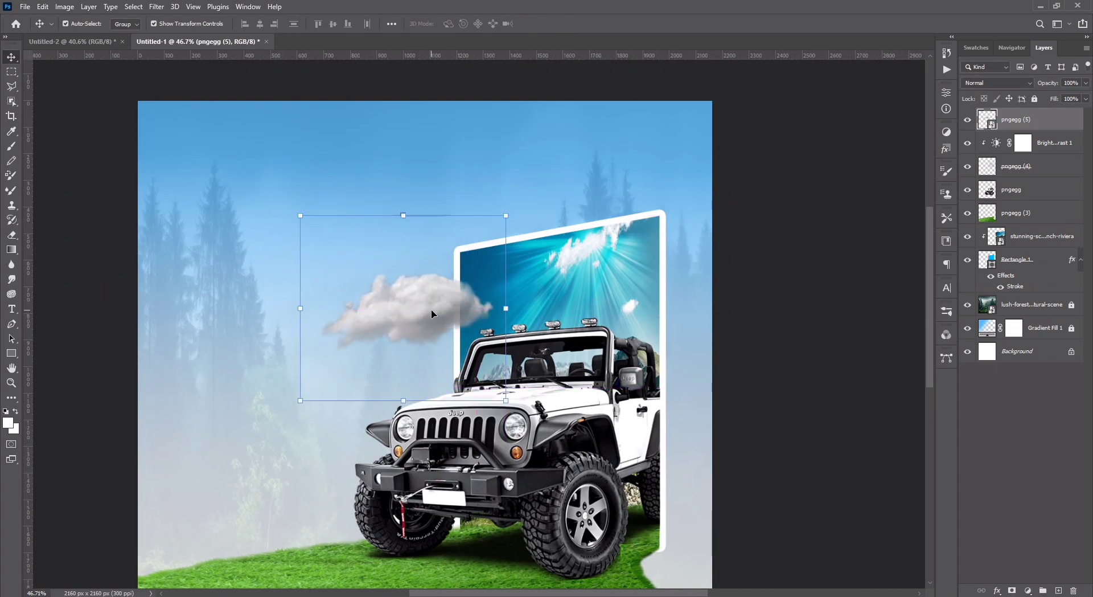
left_click_drag(505, 307, 472, 303)
left_click_drag(403, 313, 440, 295)
scroll(453, 313, "up", 3)
left_click(565, 23)
left_click(821, 181)
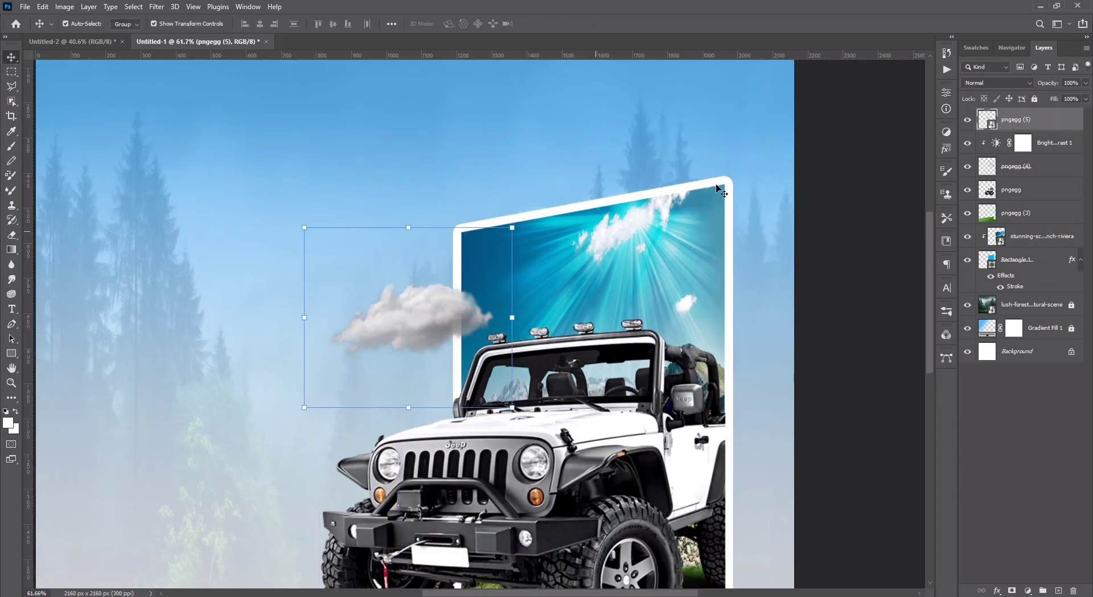
- Brighten the cloud with a clipped Brightness/Contrast adjustment of brightness 83 and contrast about -22, and merge it with the cloud layer
left_click(946, 92)
left_click(834, 154)
left_click_drag(875, 152, 893, 132)
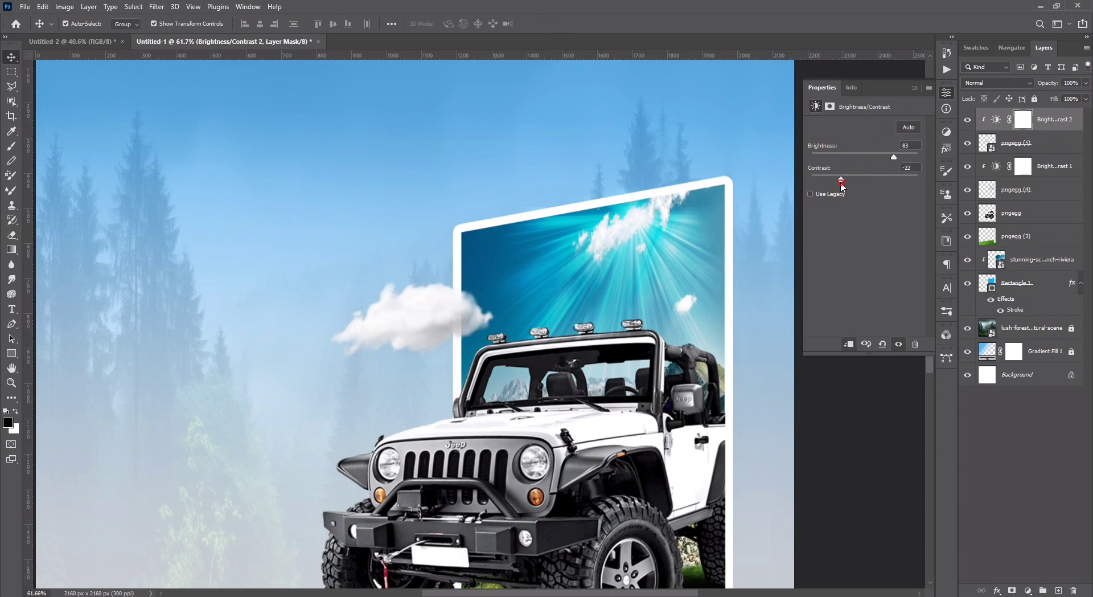
left_click(914, 88)
left_click(1039, 142, "ctrl")
key("ctrl+e")
- Duplicate the cloud to the panel's upper-right corner and move the copy below the Rectangle 1 layer
scroll(451, 283, "down", 3)
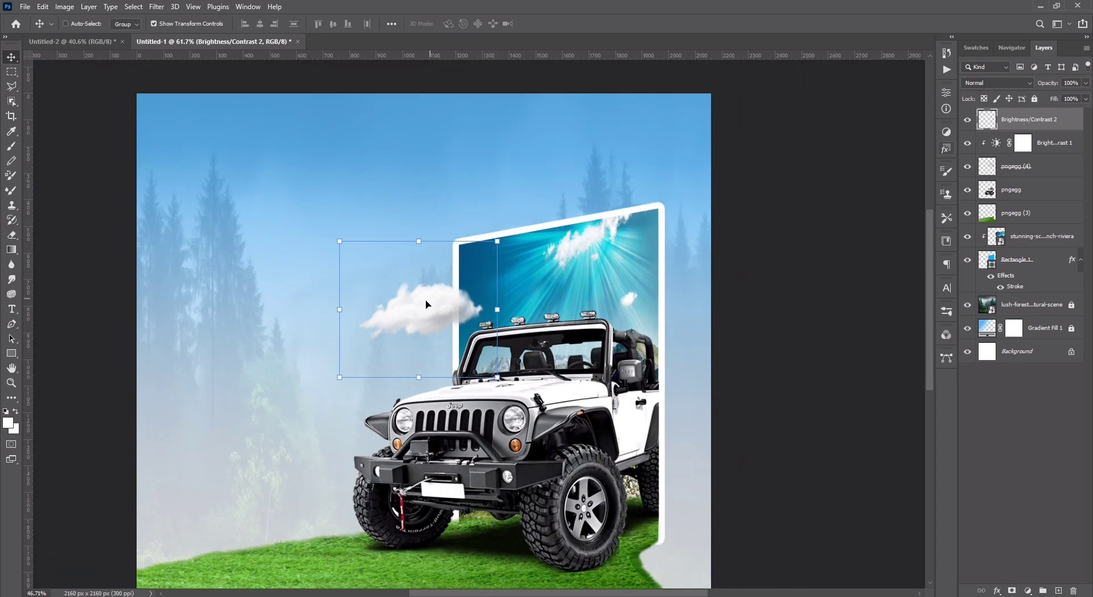
left_click_drag(428, 296, 663, 195)
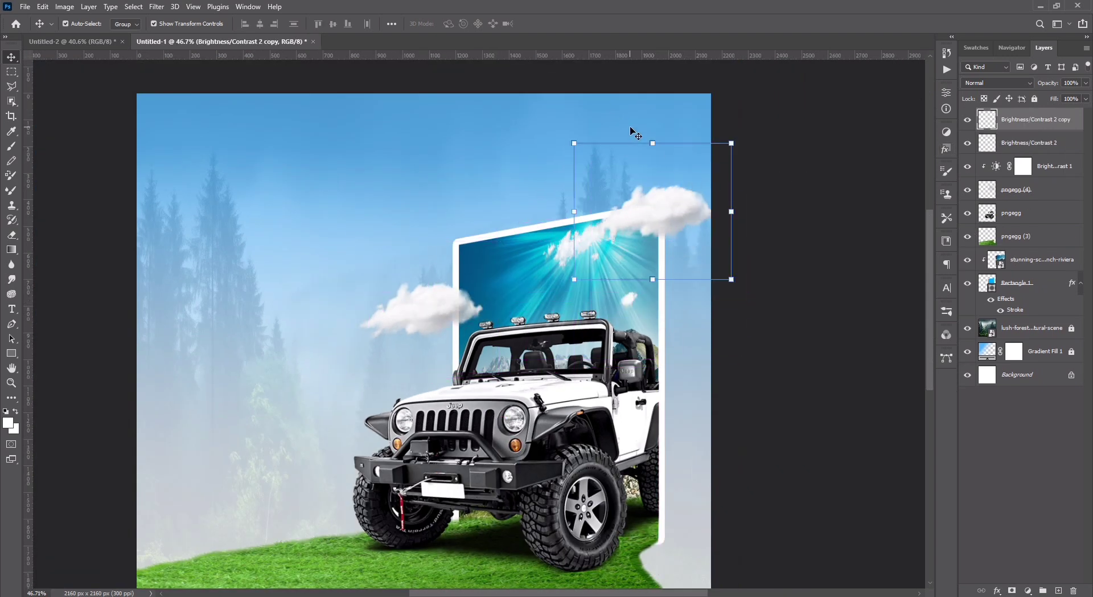
key("ctrl+bracketleft")
key("ctrl+bracketleft")
key("ctrl+bracketleft")
key("ctrl+bracketleft")
key("ctrl+bracketleft")
key("ctrl+bracketleft")
key("ctrl+bracketleft")
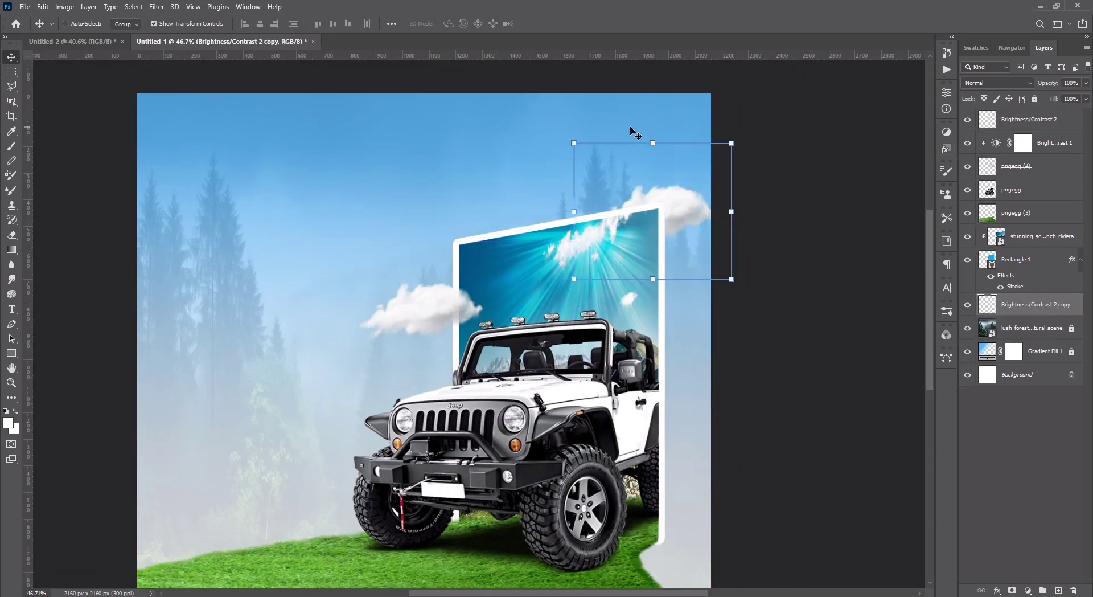
- Enlarge the duplicated cloud slightly and reposition it so it peeks out behind the panel's upper-right corner
left_click_drag(686, 216, 690, 212)
left_click_drag(656, 139, 656, 108)
left_click_drag(684, 188, 819, 163)
key("Return")
- Add a soft black drop shadow at 100% opacity to the panel, cast toward its right side
double_click(1044, 262)
left_click(755, 382)
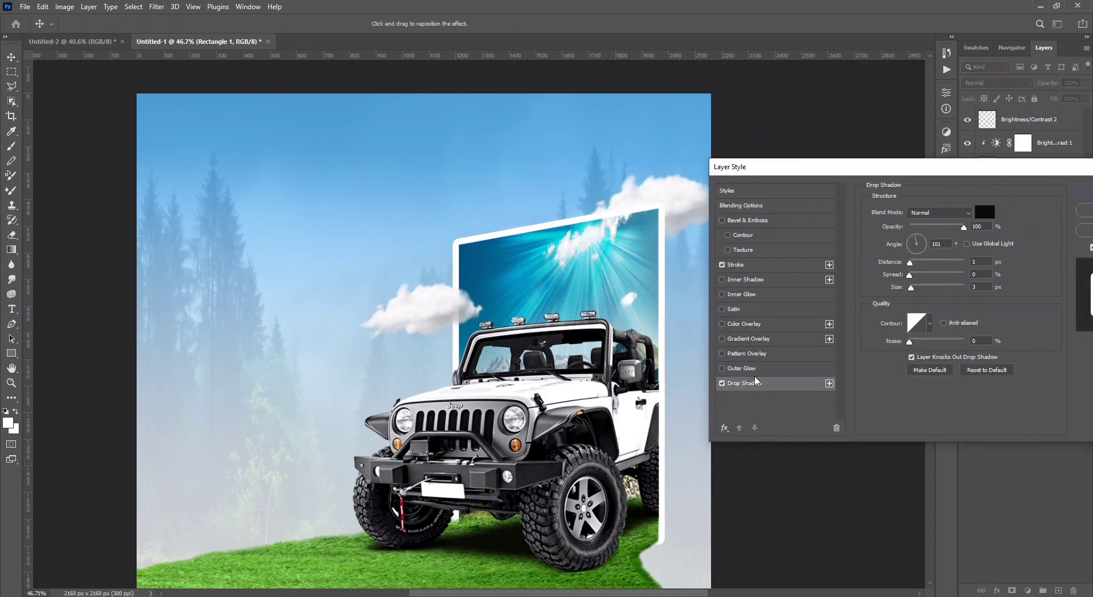
left_click_drag(638, 337, 647, 340)
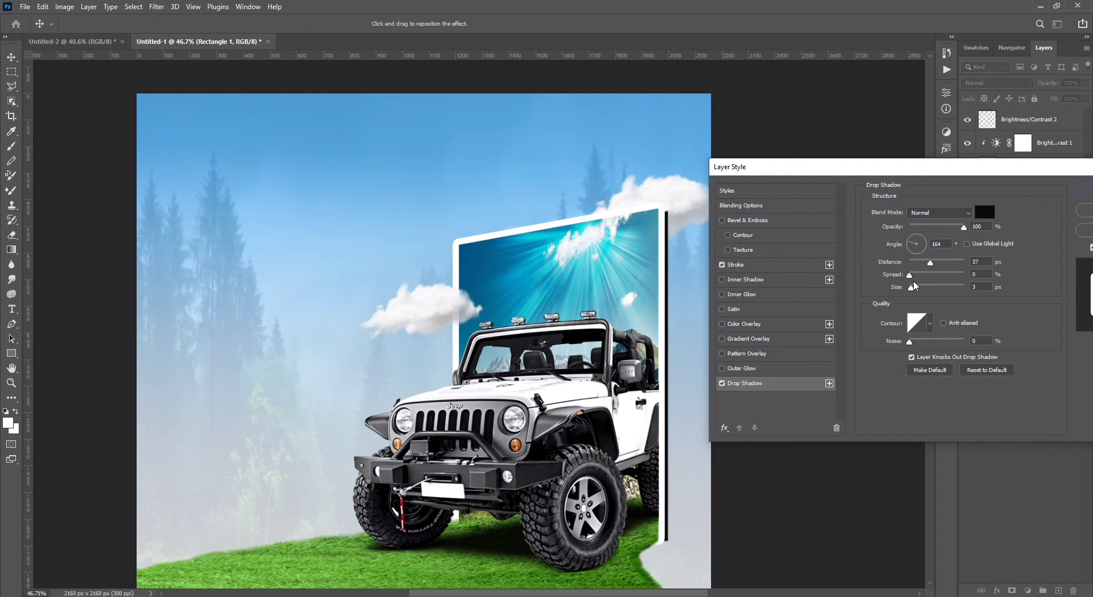
left_click_drag(913, 285, 923, 286)
left_click_drag(643, 307, 647, 310)
left_click_drag(923, 288, 929, 290)
left_click_drag(922, 169, 450, 277)
left_click(992, 193)
- Place the bird flock image pngegg (8), scale it down, and position it in the sky above the left cloud
key("alt+Tab")
left_click_drag(708, 343, 397, 343)
left_click_drag(314, 342, 436, 292)
left_click(564, 25)
scroll(452, 230, "up", 4)
left_click_drag(452, 230, 376, 194)
key("ctrl+z")
left_click(1036, 123)
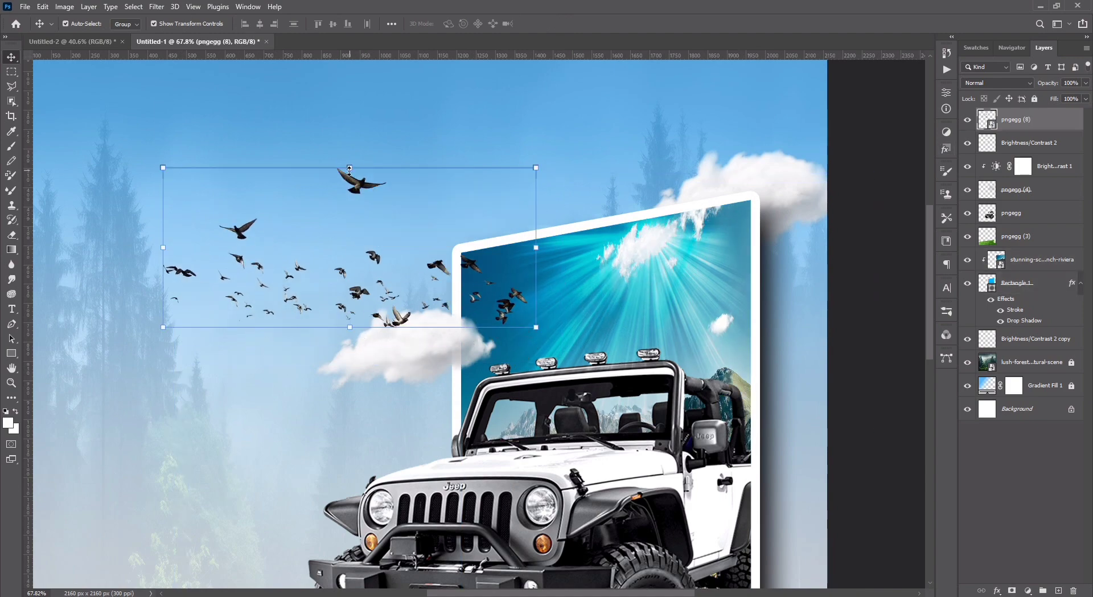
- Flip the bird flock horizontally, scale it to about 26.45%, and rotate it to about -163.52° across the panel's upper-left edge
key("ctrl+t")
right_click(349, 171)
left_click(383, 390)
key("ctrl+z")
right_click(356, 240)
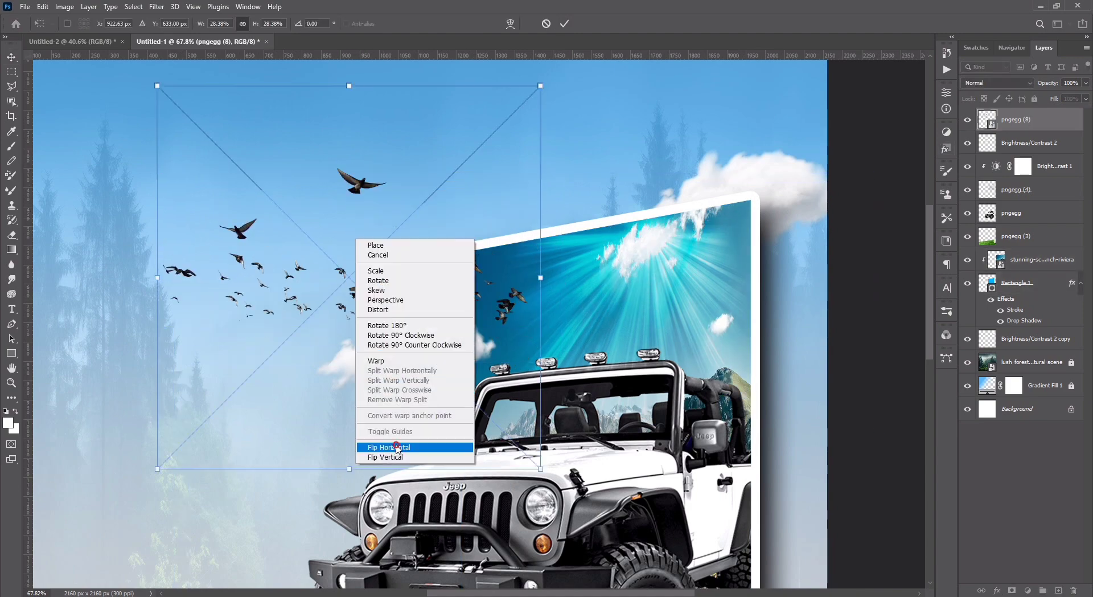
left_click(396, 448)
left_click_drag(540, 86, 443, 116)
left_click_drag(502, 153, 550, 207)
left_click_drag(320, 326, 518, 285)
left_click_drag(316, 209, 315, 211)
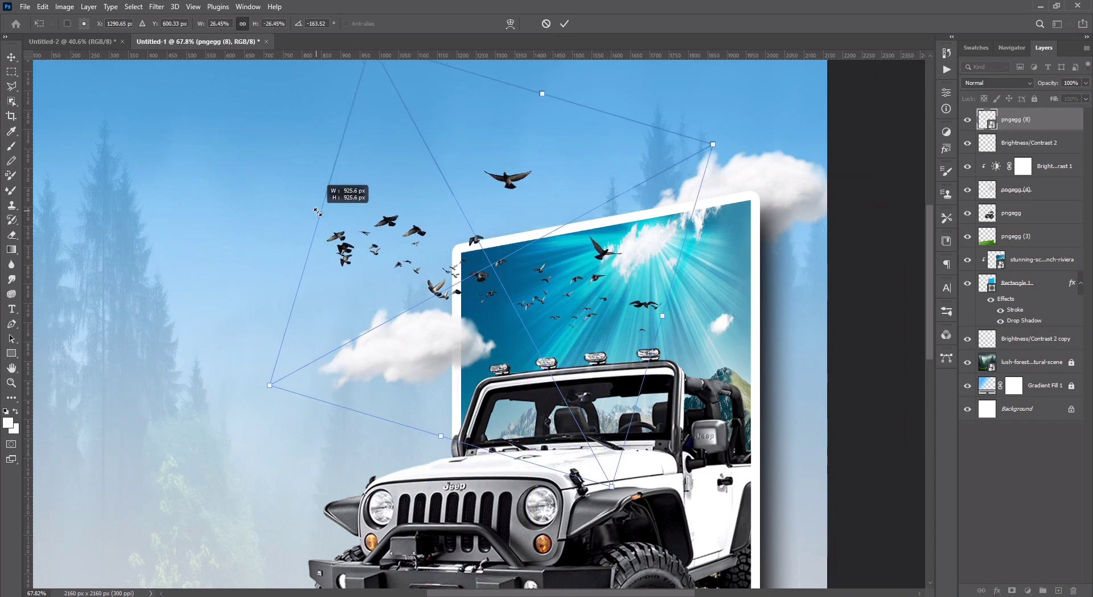
left_click(566, 23)
- Brighten the bird flock with a clipped Brightness/Contrast adjustment, raising brightness to about 137
scroll(453, 206, "up", 4)
scroll(632, 304, "down", 2)
scroll(729, 228, "up", 1)
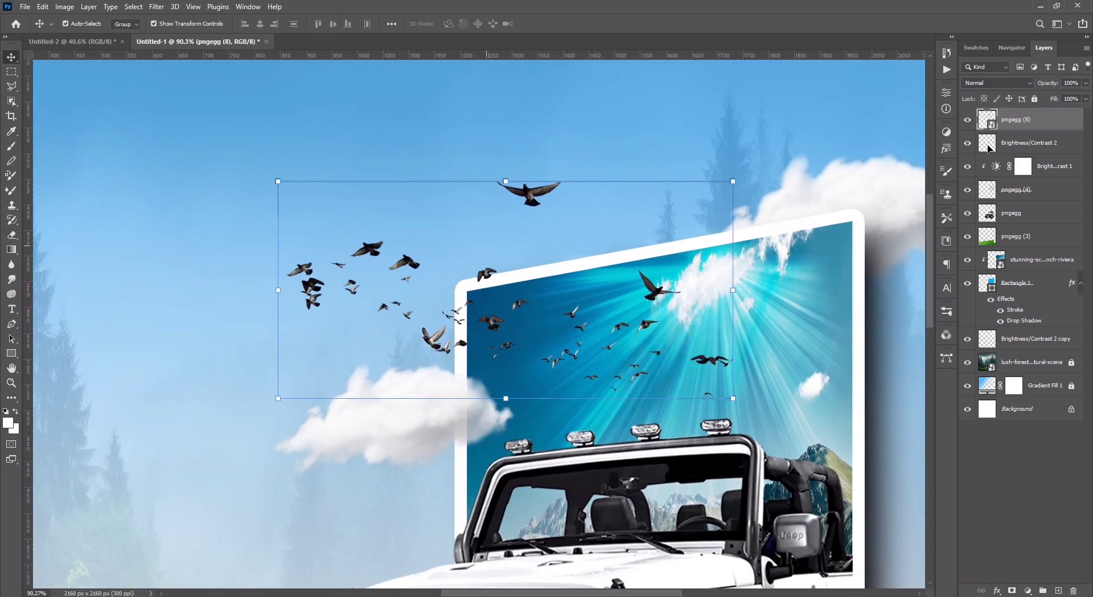
left_click(945, 132)
left_click(835, 154)
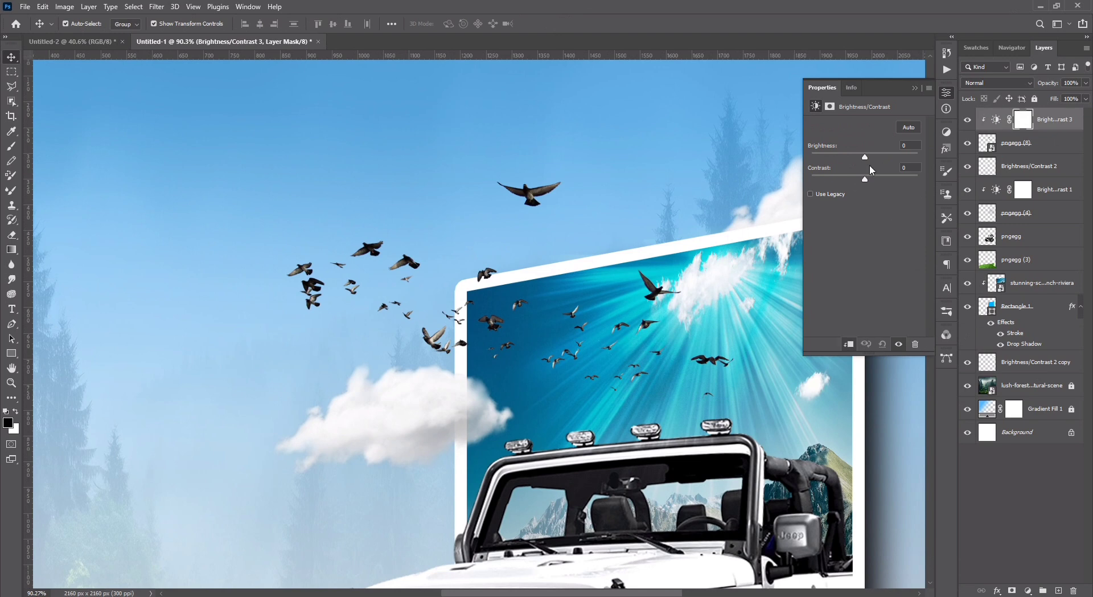
left_click_drag(865, 156, 906, 157)
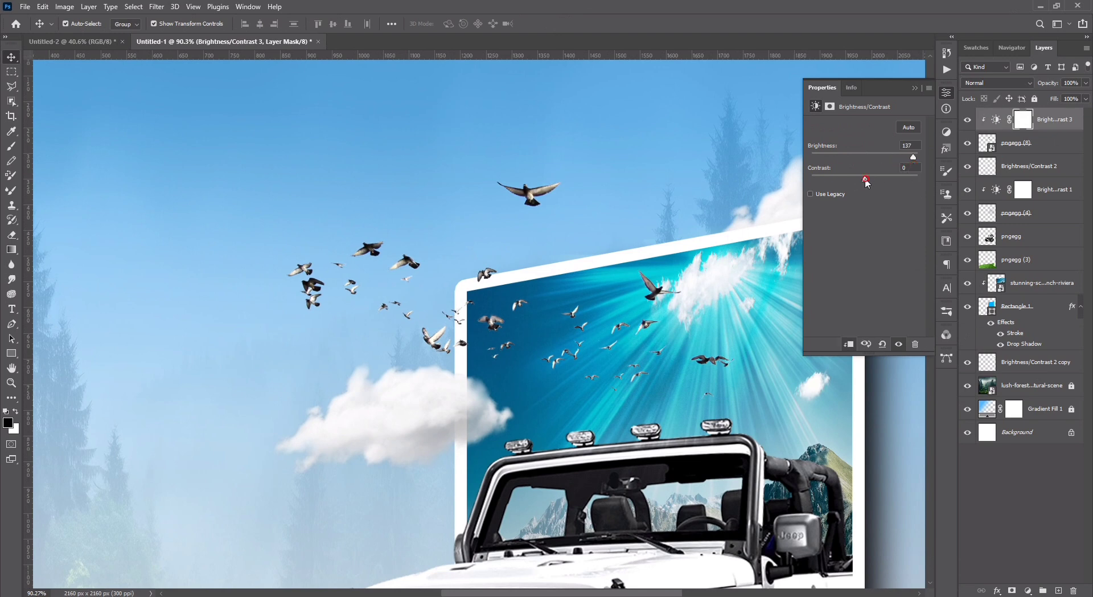
mouse_move(913, 157)
left_mouse_down()
mouse_move(878, 158)
mouse_move(917, 157)
left_mouse_up()
left_click(946, 93)
scroll(466, 273, "down", 10)
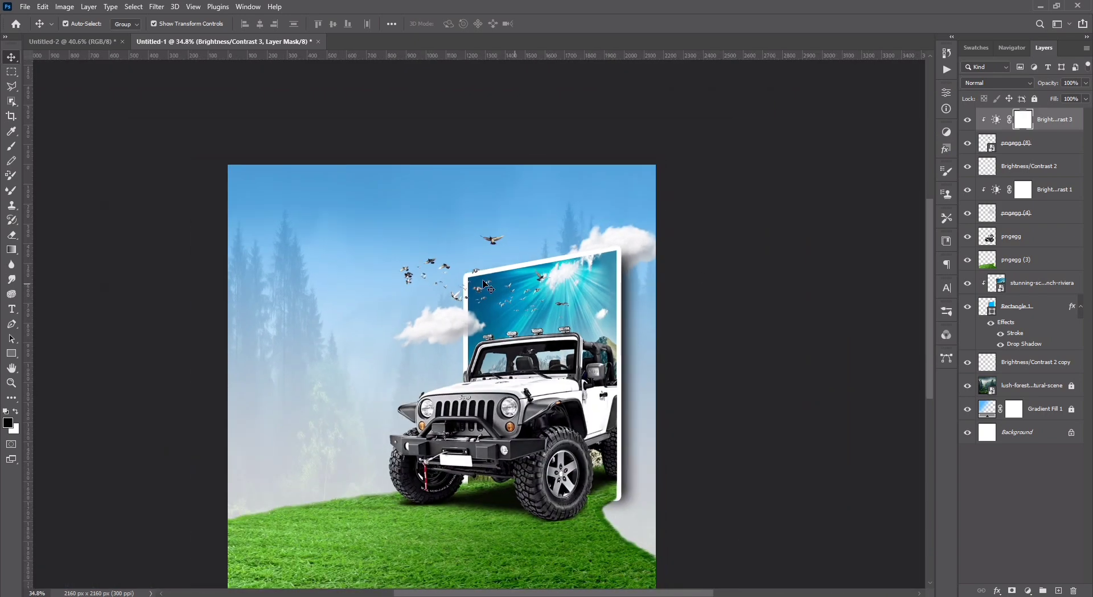
scroll(462, 276, "up", 5)
left_click(467, 257)
left_click_drag(466, 256, 543, 185)
scroll(543, 188, "down", 3)
left_click_drag(547, 244, 558, 217)
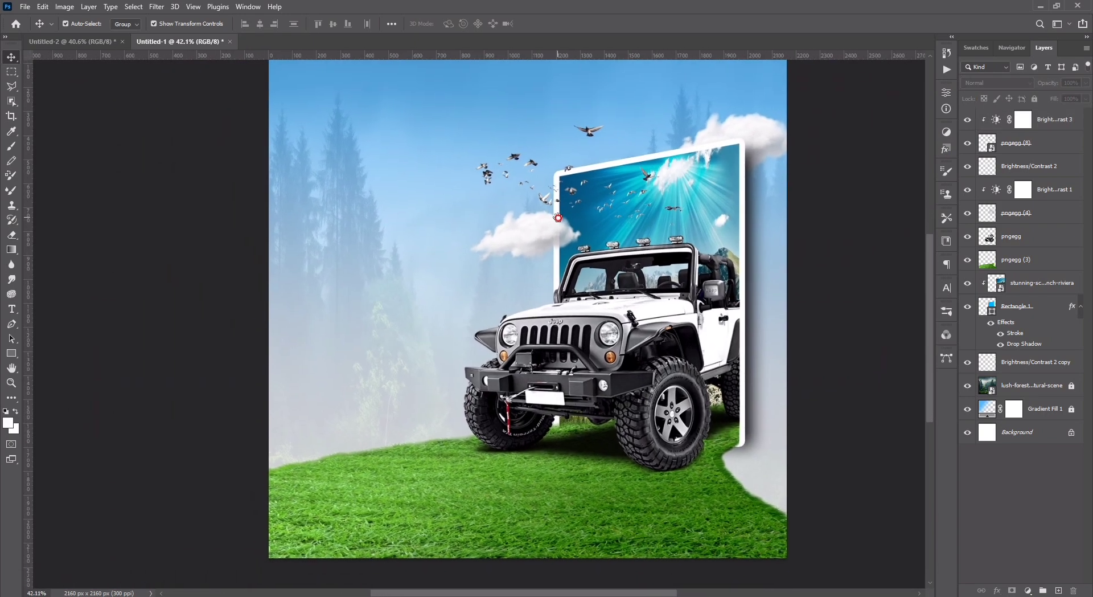
- Copy the two headline texts ভ্রমণ হোক and নিরাপদে from Untitled-2 into the poster, placing them left of the framed panel
left_click(71, 41)
left_click(259, 148)
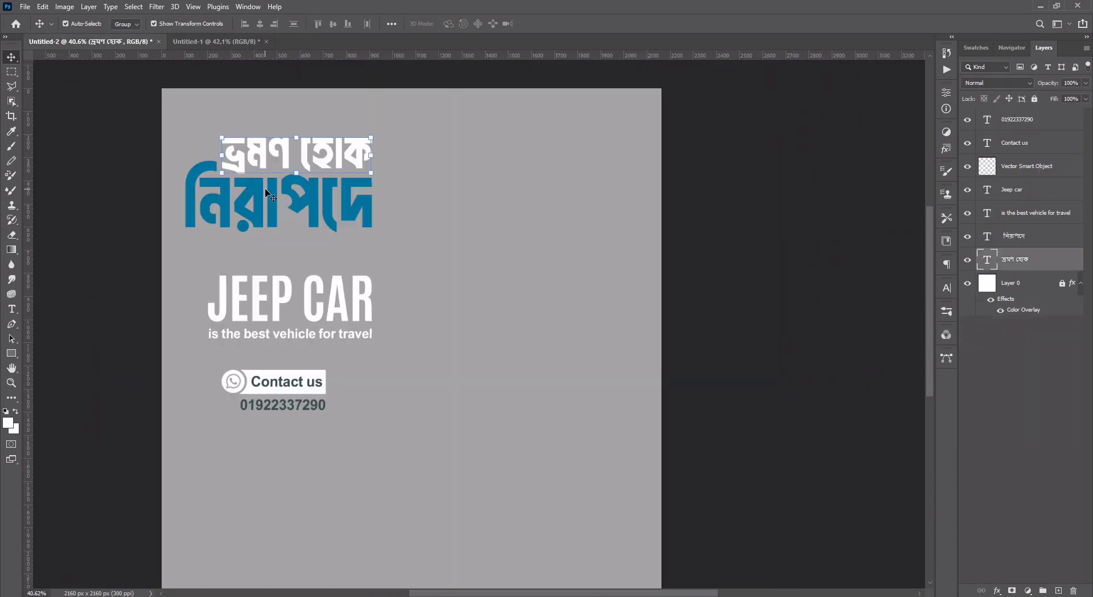
left_click(262, 194, "shift")
left_click_drag(262, 194, 390, 259)
scroll(475, 243, "up", 3)
left_click_drag(475, 243, 432, 245)
left_click_drag(463, 251, 425, 331)
scroll(457, 257, "down", 1)
mouse_move(425, 331)
left_mouse_down()
mouse_move(440, 338)
mouse_move(433, 347)
left_mouse_up()
left_click(564, 23)
left_click(496, 97, "ctrl")
scroll(396, 256, "up", 6)
- Give the ভ্রমণ হোক text a black drop shadow at 100% opacity, 149° angle, 11 px distance and 10 px size
left_click(1057, 147)
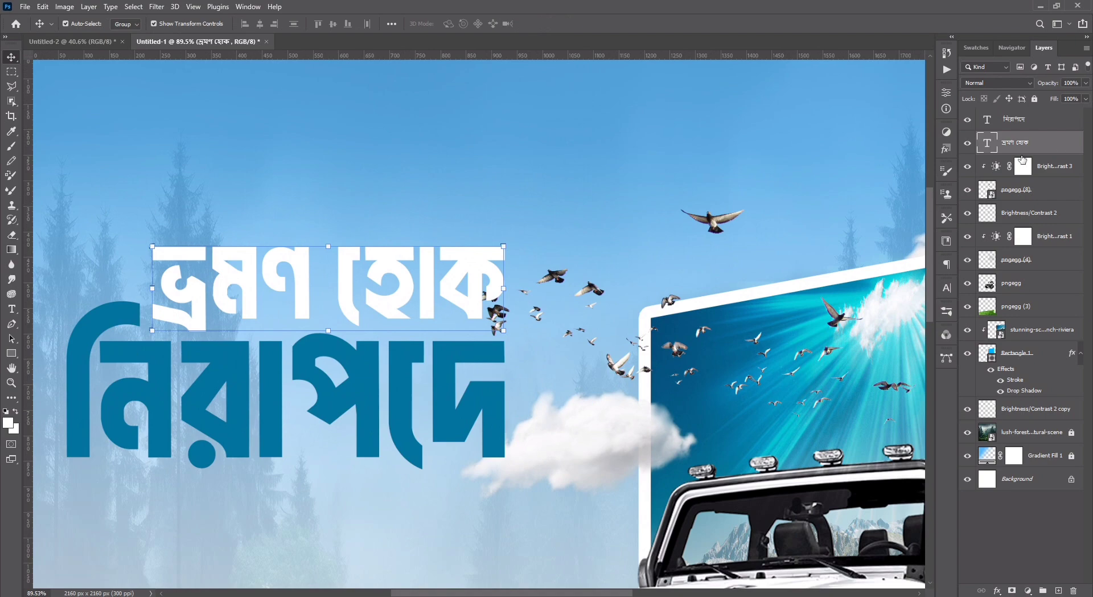
double_click(1051, 147)
left_click(627, 378)
left_click_drag(791, 283, 776, 284)
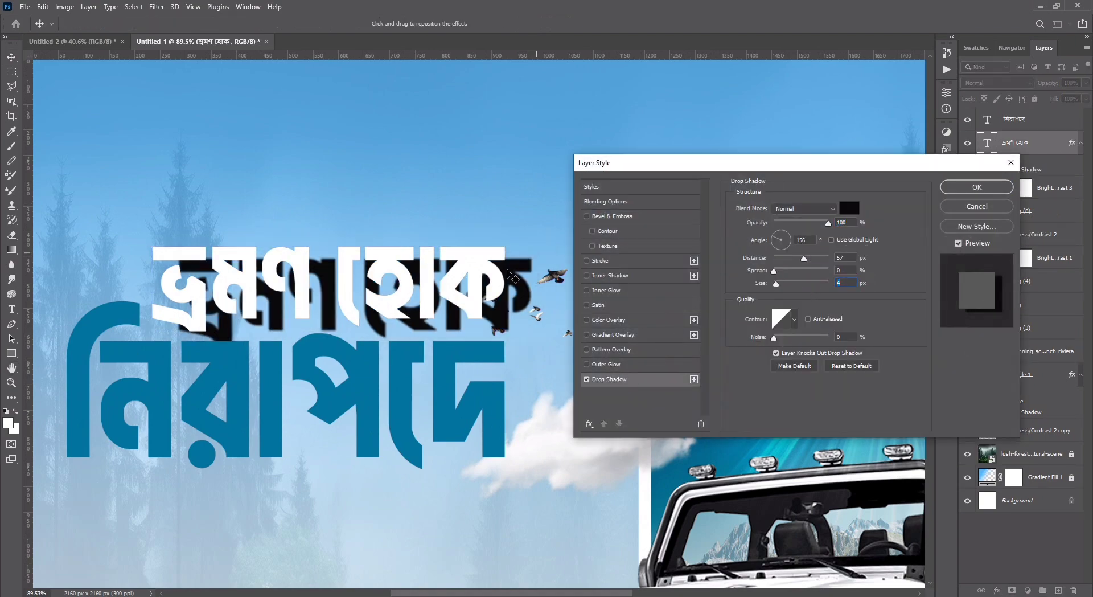
left_click_drag(513, 276, 491, 268)
left_click_drag(778, 283, 782, 286)
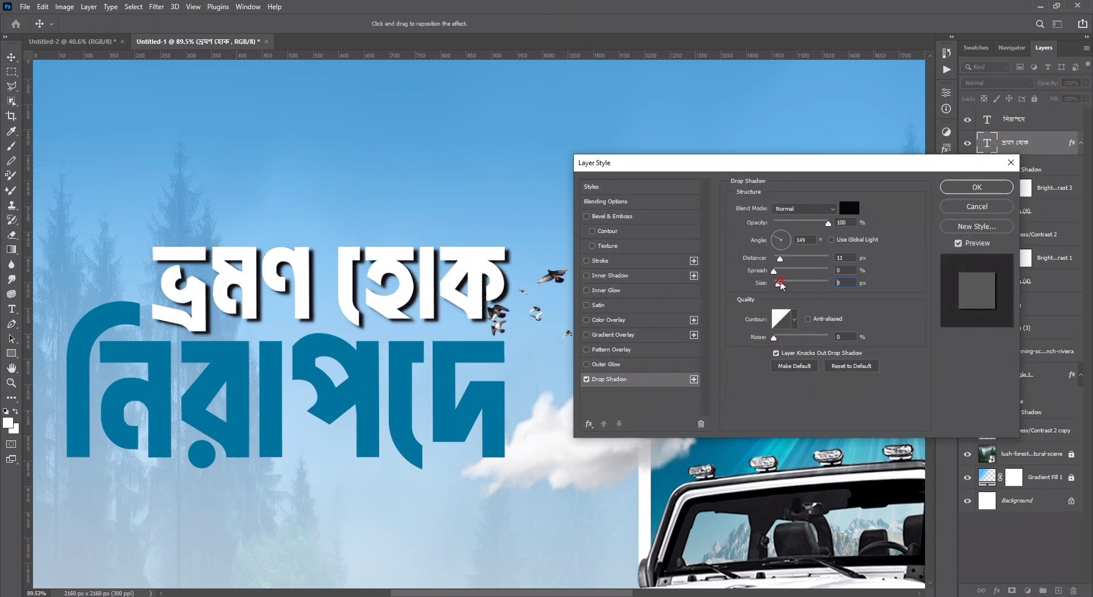
left_click(977, 187)
- Copy the drop shadow effect to the নিরাপদে text and change its shadow colour to white
left_click_drag(1005, 158, 1024, 123)
scroll(330, 217, "down", 3)
left_click_drag(351, 222, 433, 214)
scroll(422, 362, "up", 2)
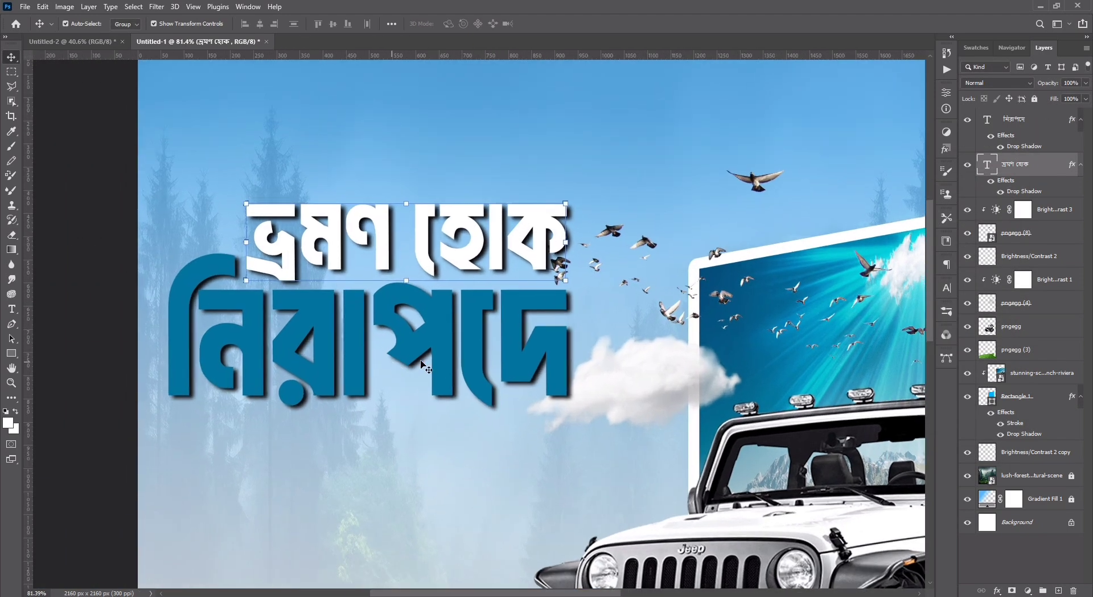
left_click(424, 367)
double_click(1039, 147)
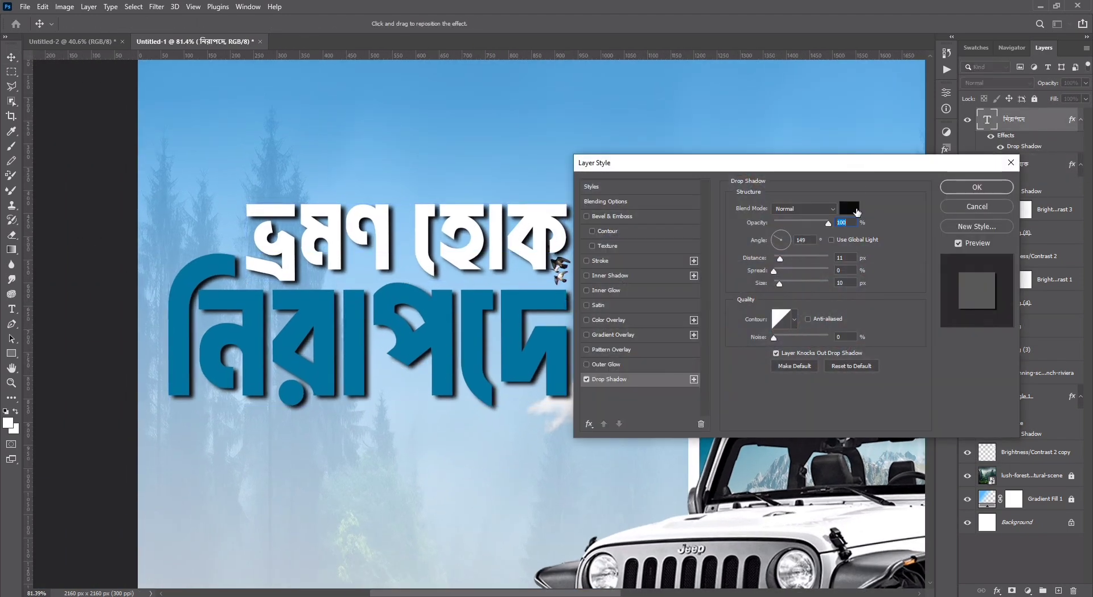
left_click(852, 210)
left_click_drag(555, 403, 481, 322)
left_click(743, 359)
left_click(952, 186)
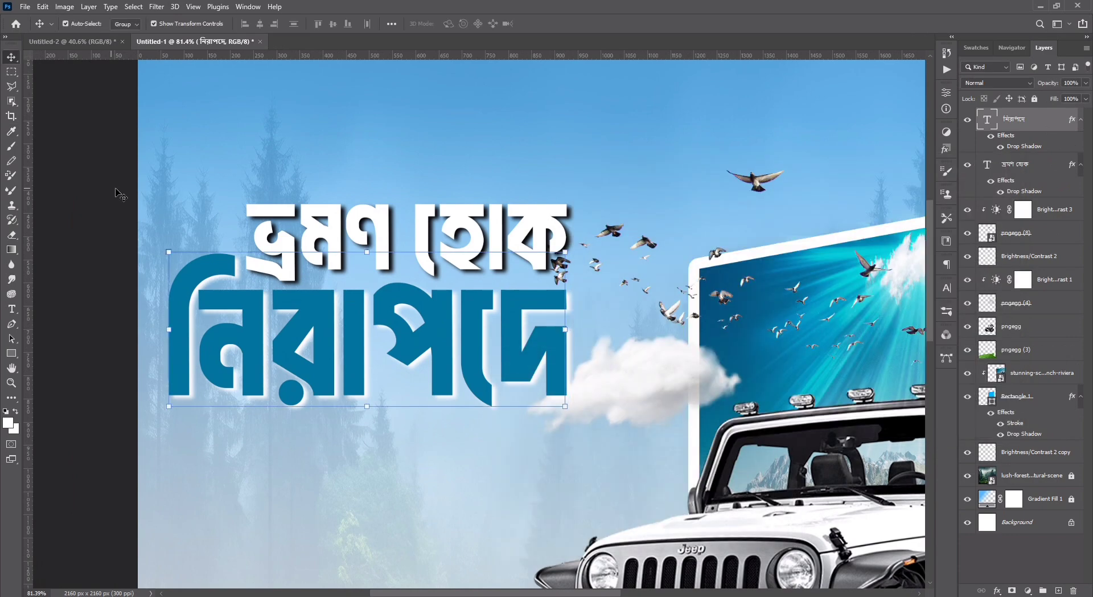
- Move the bird flock with its clipped brightness adjustment above the headline text layers
left_click(117, 193)
scroll(448, 273, "down", 4)
left_click_drag(572, 267, 478, 249)
scroll(477, 250, "up", 3)
scroll(478, 253, "up", 1)
left_click(465, 223)
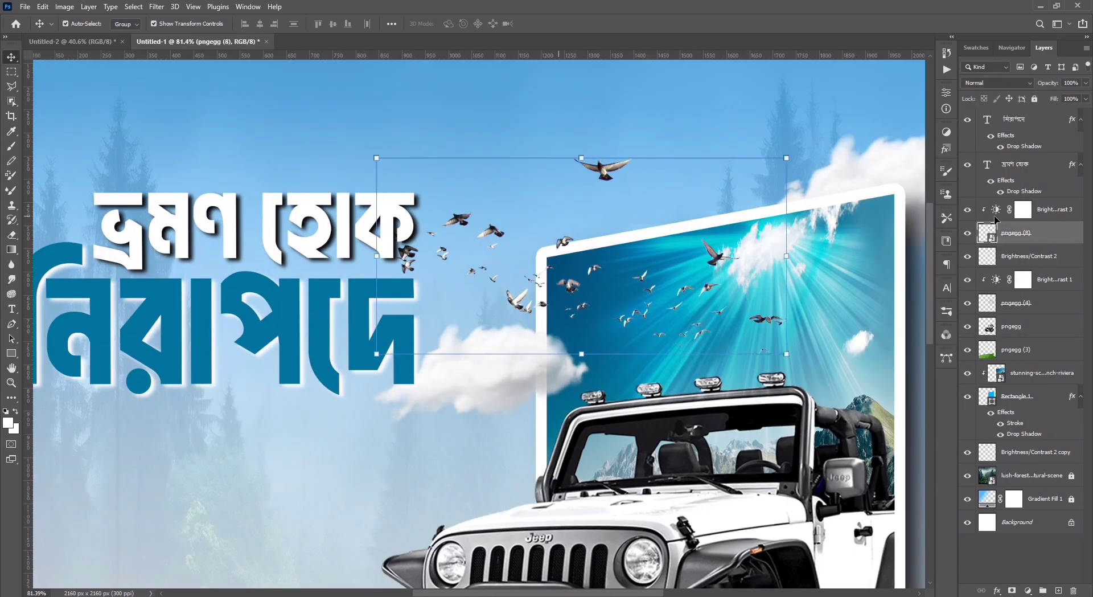
left_click_drag(1052, 227, 1048, 119)
left_click(266, 447)
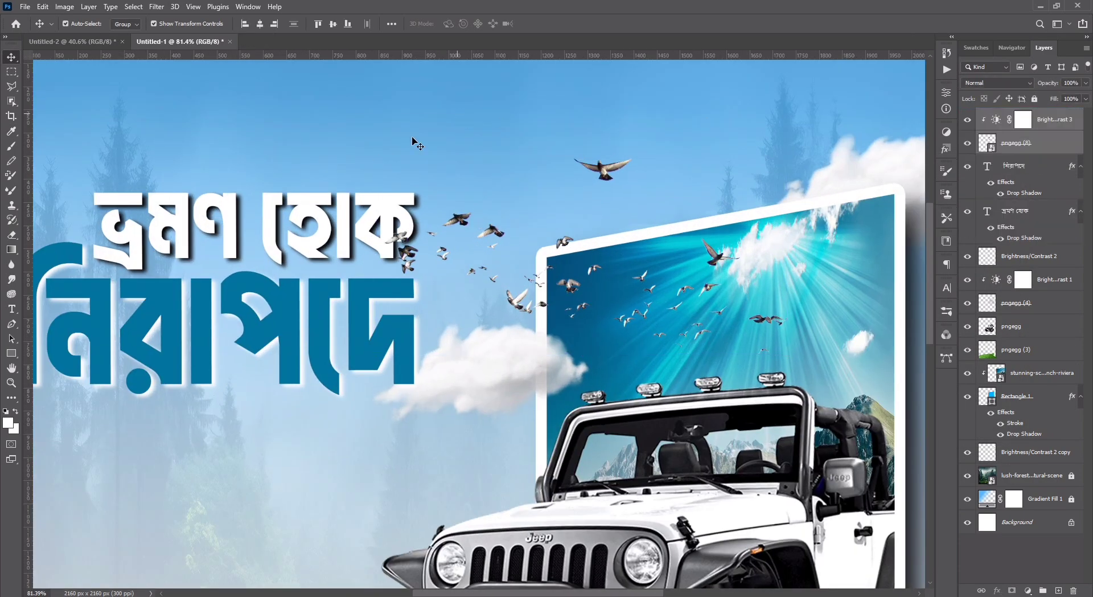
left_click_drag(266, 447, 394, 264)
scroll(394, 263, "down", 4)
scroll(394, 264, "down", 1)
- Copy the texts "JEEP CAR" and "is the best vehicle for travel" from Untitled-2 into the poster below the headline
left_click(94, 42)
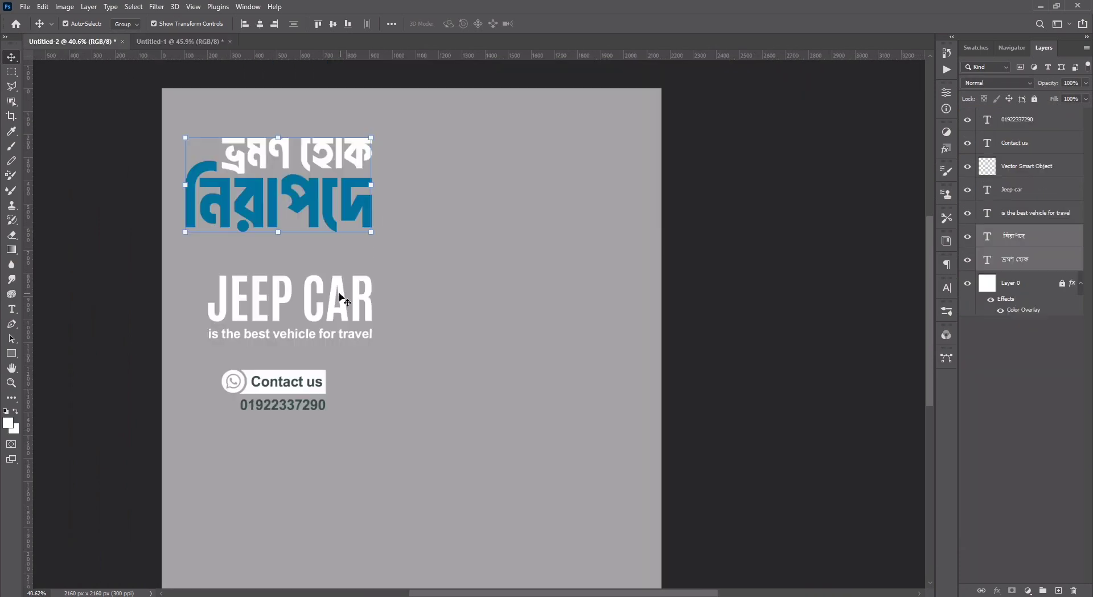
left_click(339, 302, "ctrl")
scroll(355, 336, "up", 3)
left_click(360, 335, "ctrl+shift")
left_click_drag(356, 299, 397, 334)
left_click(295, 325, "ctrl")
scroll(294, 324, "up", 4)
scroll(444, 305, "up", 2)
left_click(444, 305, "ctrl")
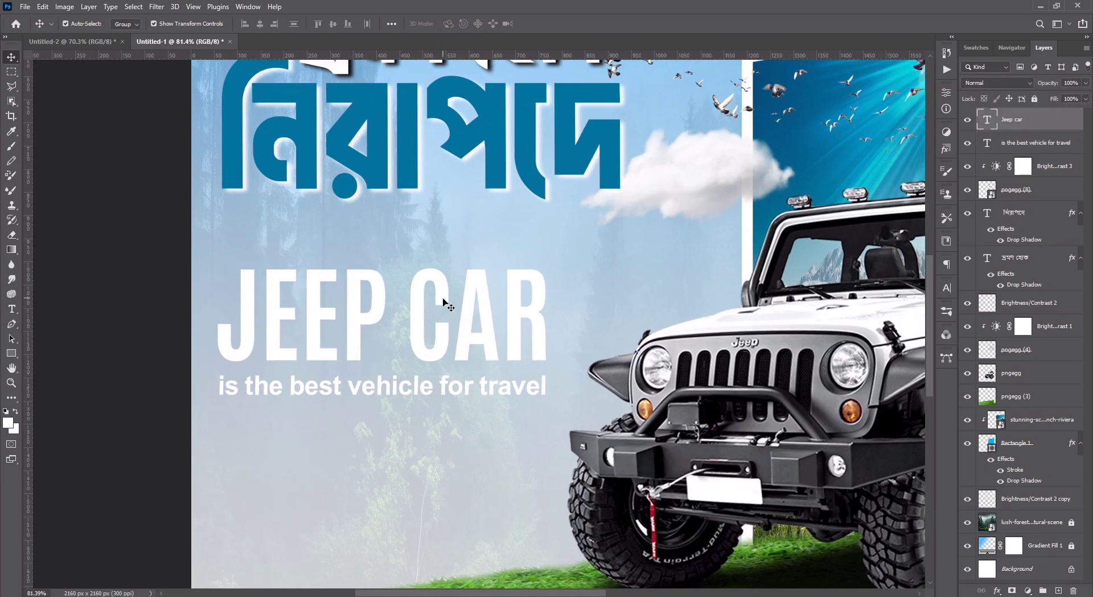
- Duplicate the lush-forest image, keep the original locked, raise the copy to 100% opacity and clip it to the "JEEP CAR" text
scroll(441, 305, "down", 5)
left_click(1064, 523)
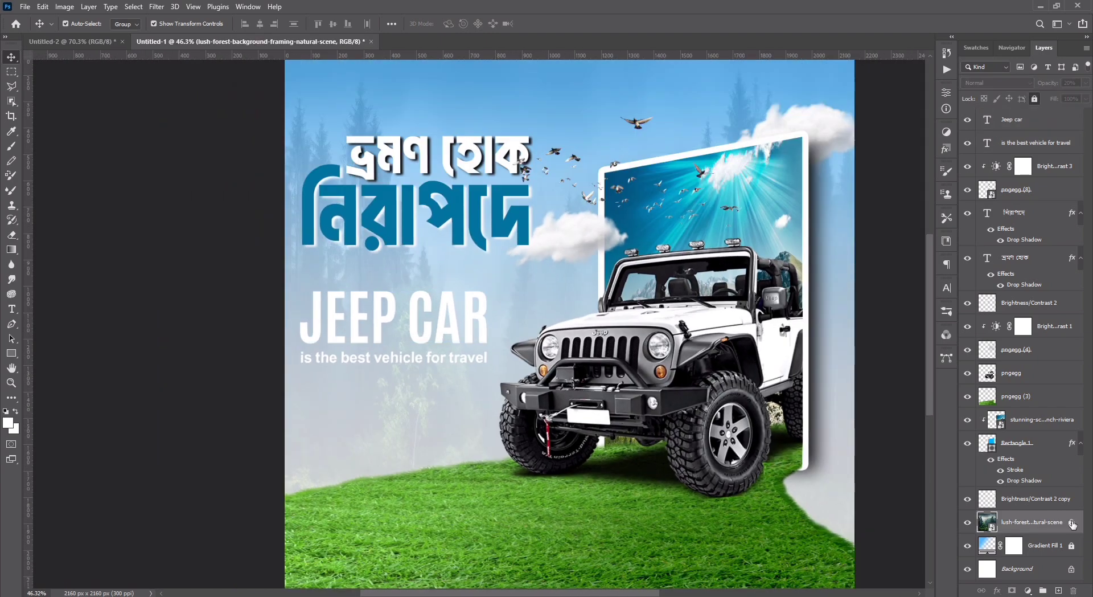
left_click(1071, 523)
left_click_drag(1071, 523, 1058, 590)
left_click(1073, 547)
left_click(1034, 98)
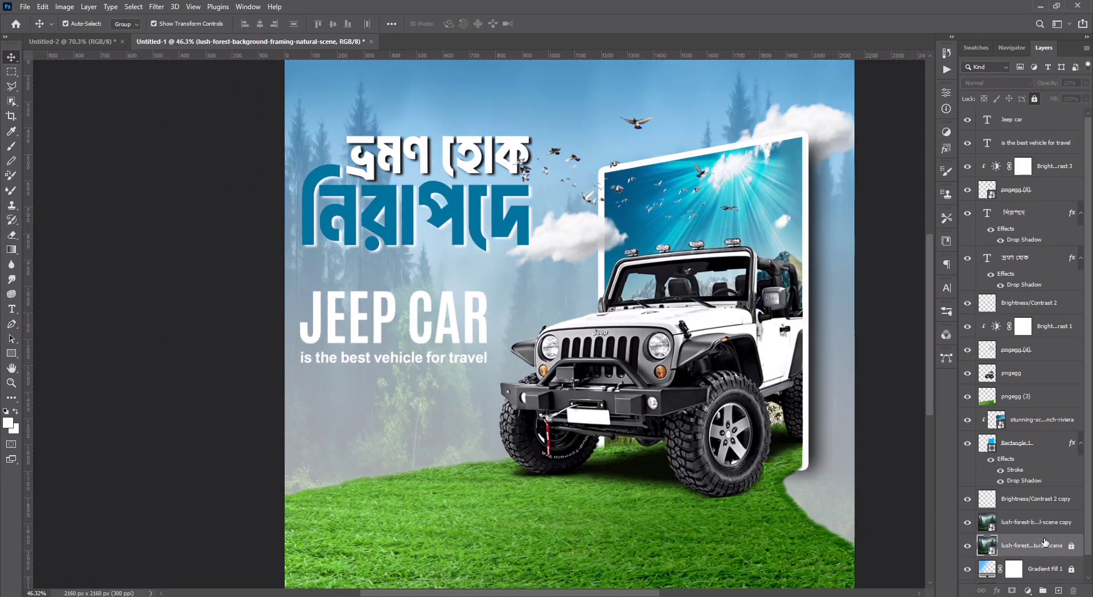
left_click_drag(1047, 522, 1060, 117)
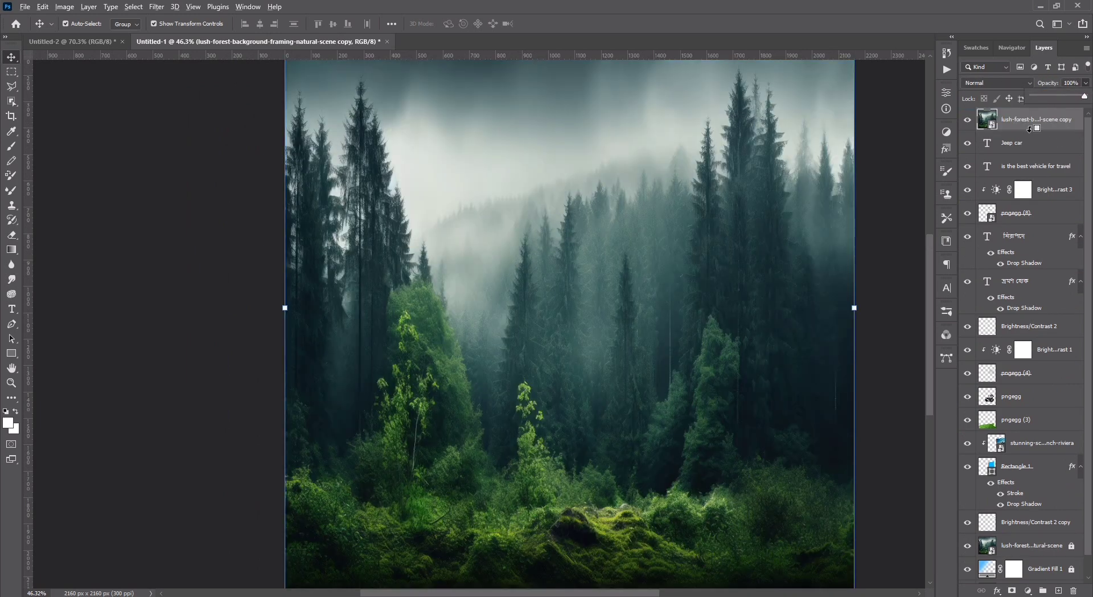
left_click(1029, 128, "alt")
- Add a white outside stroke of 8 px at 100% opacity to the "JEEP CAR" text
scroll(382, 320, "up", 3)
double_click(1042, 144)
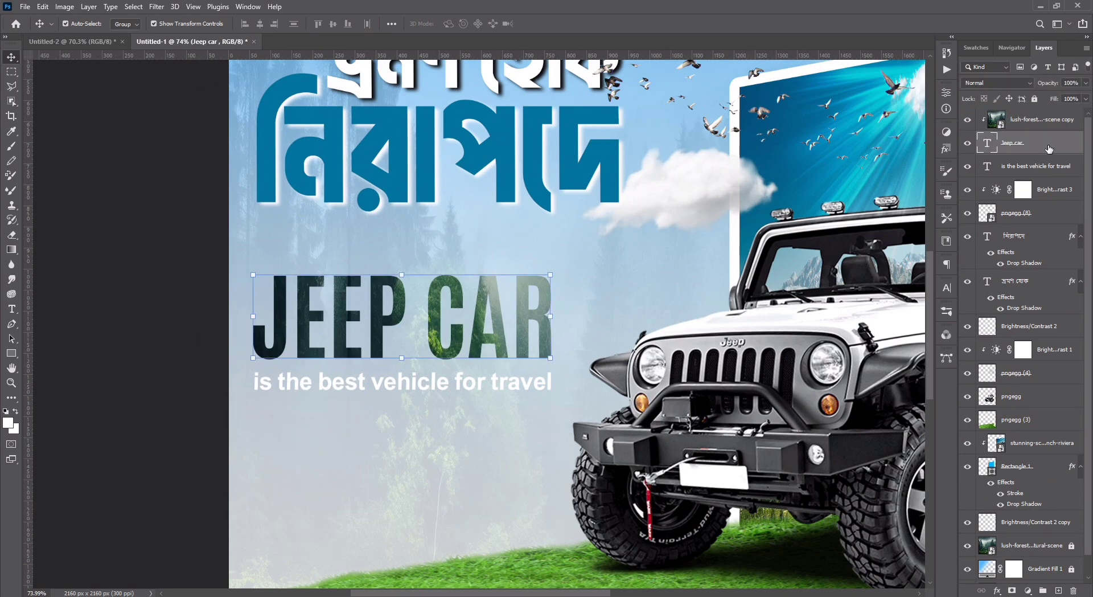
left_click(600, 260)
left_click_drag(815, 206, 780, 207)
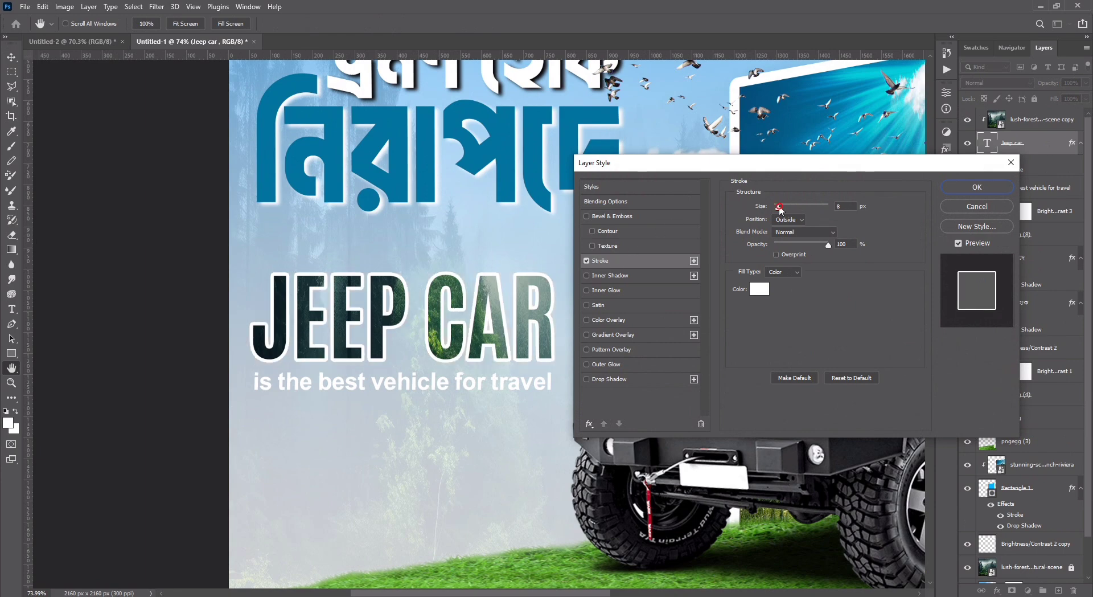
left_click(976, 187)
- Duplicate the clipped forest image and clip the copy to the "is the best vehicle for travel" text
left_click_drag(1039, 172, 1039, 177)
key("ctrl+alt+g")
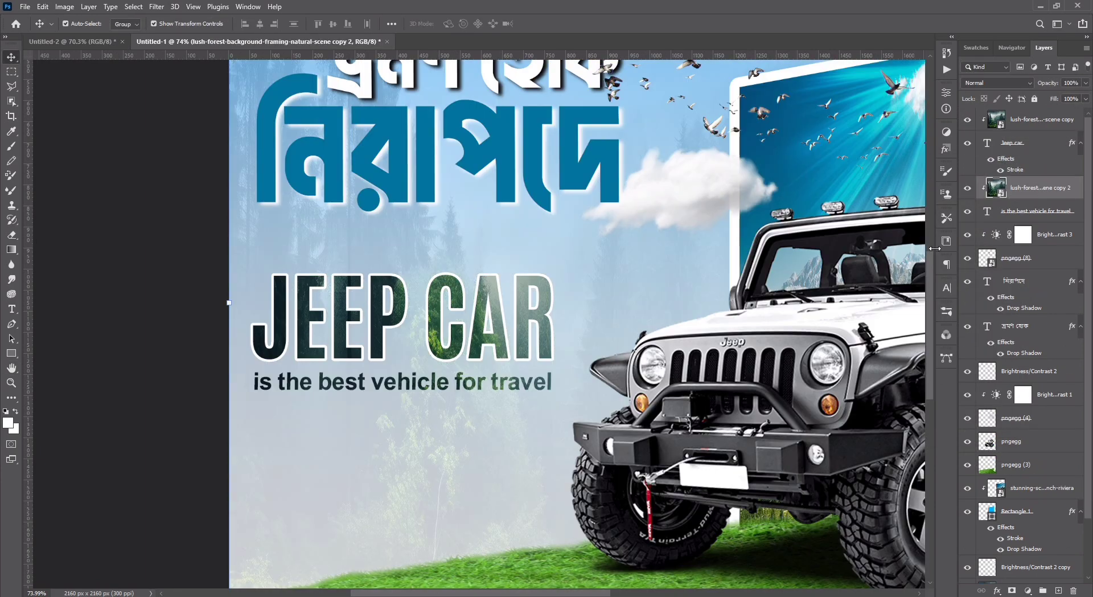
left_click(152, 428)
scroll(376, 394, "up", 4)
scroll(380, 398, "down", 8)
left_click_drag(441, 390, 427, 417)
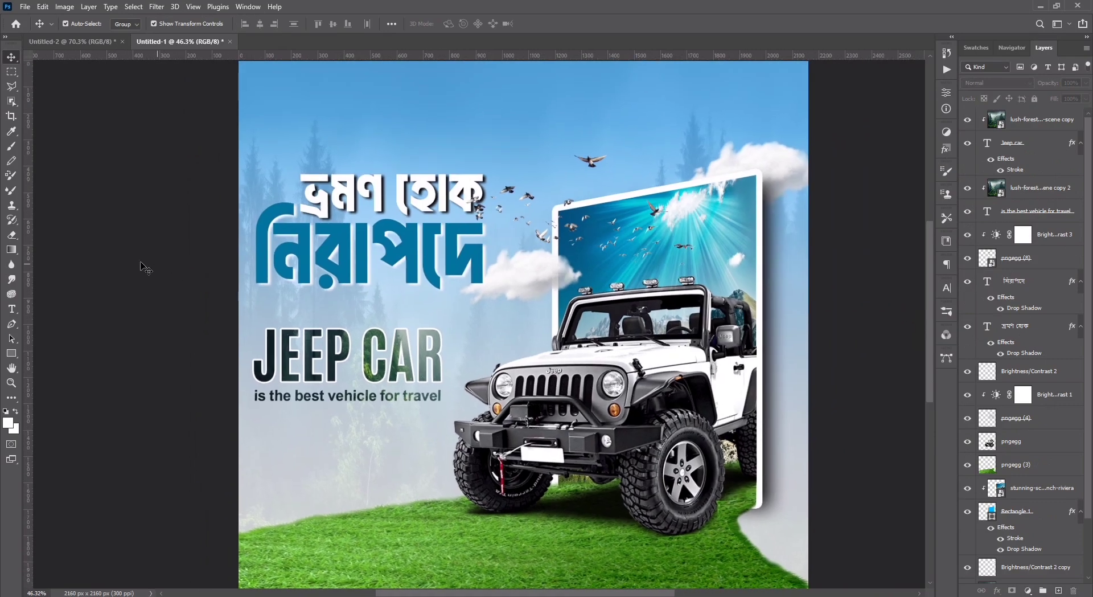
- Copy the WhatsApp label, "Contact us" text and phone number from Untitled-2 into the poster below the tagline
left_click(85, 42)
left_click_drag(204, 443, 275, 380)
scroll(262, 386, "up", 4)
left_click(230, 364)
left_click(236, 365)
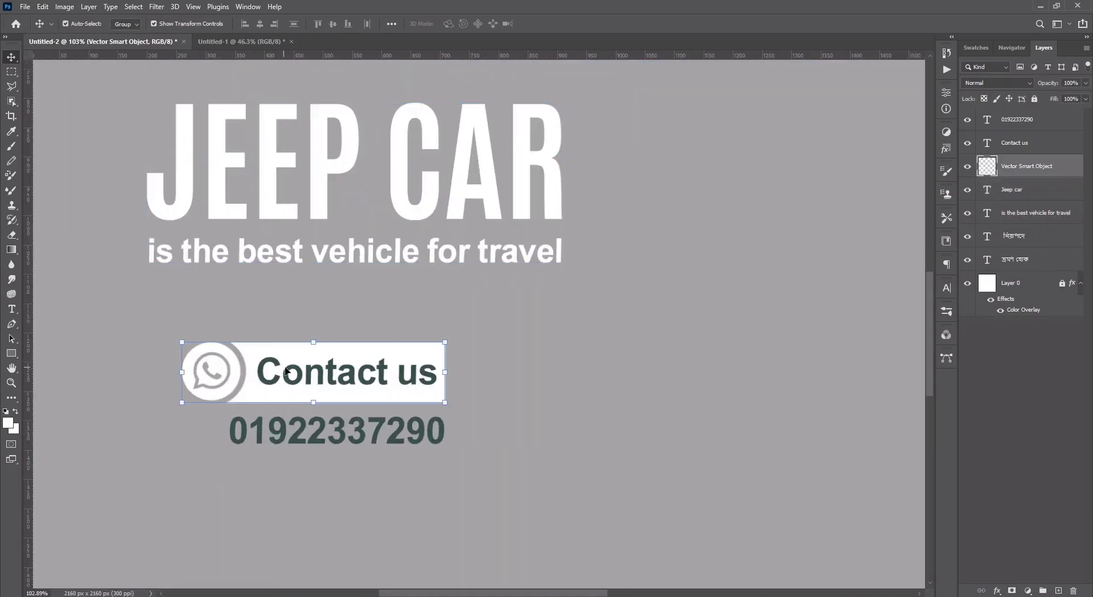
left_click(288, 369, "shift")
left_click(325, 431, "shift")
left_click_drag(435, 378, 424, 405)
scroll(373, 459, "up", 4)
- Scale the "Contact us" text to about 94.41% within the white label
left_click(464, 411)
key("ctrl+t")
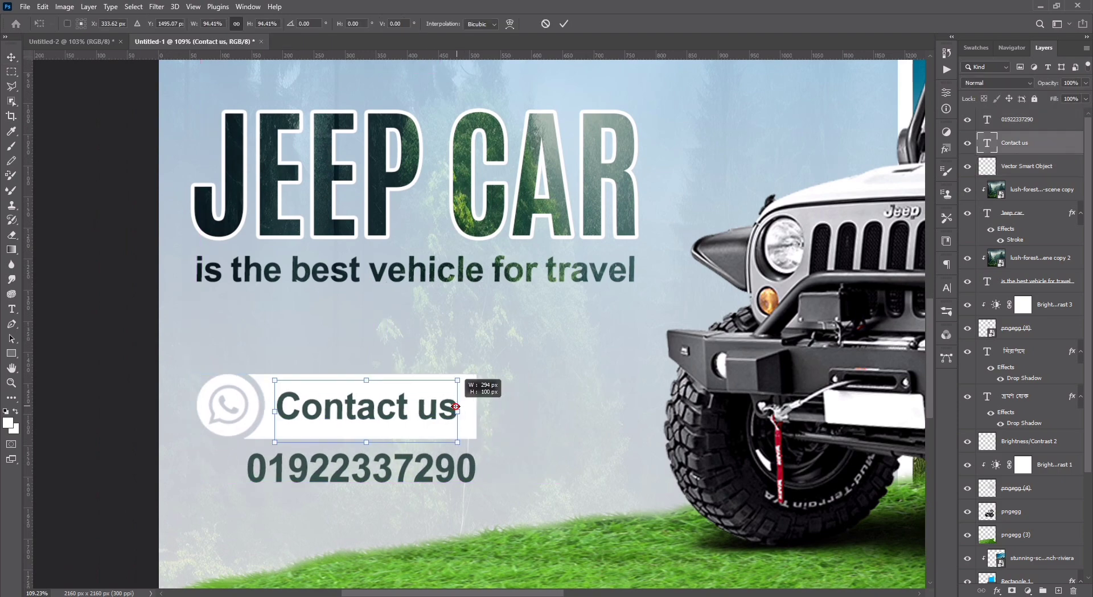
left_click(565, 24)
- Add a black drop shadow to the WhatsApp label at 100% opacity, 149° angle, 5 px distance and 8 px size
left_click(273, 422)
double_click(1076, 168)
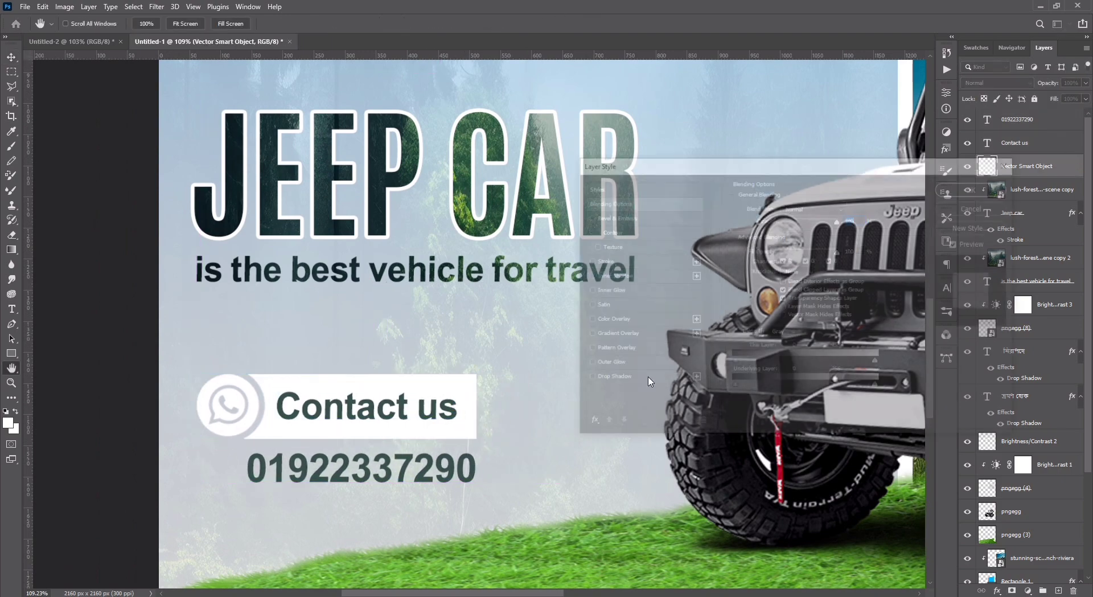
left_click(629, 380)
left_click(850, 208)
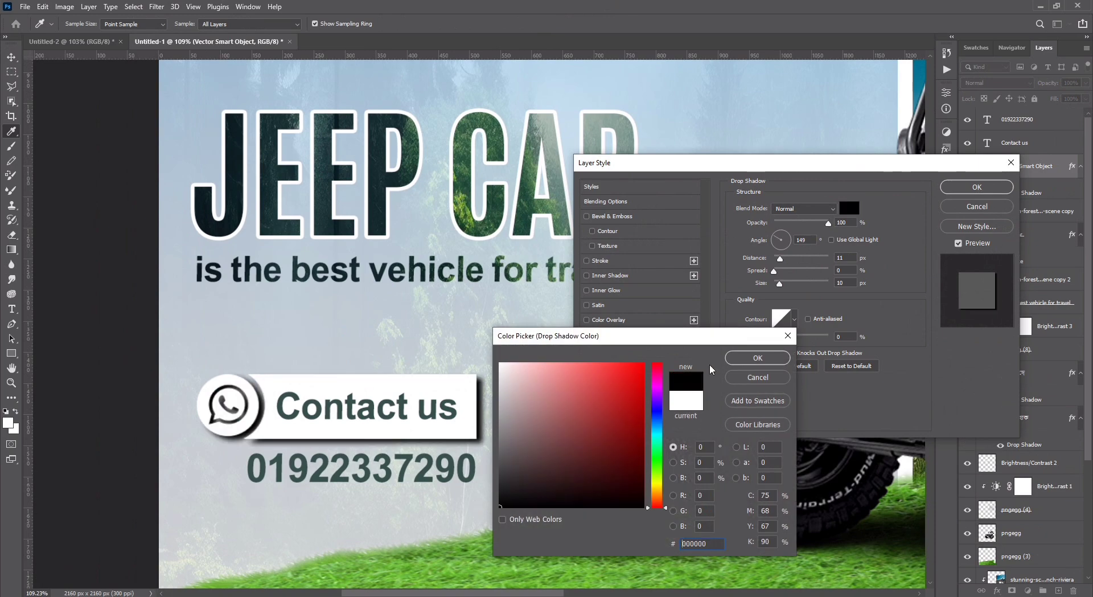
left_click(757, 358)
mouse_move(780, 283)
left_mouse_down()
mouse_move(776, 257)
mouse_move(778, 283)
left_mouse_up()
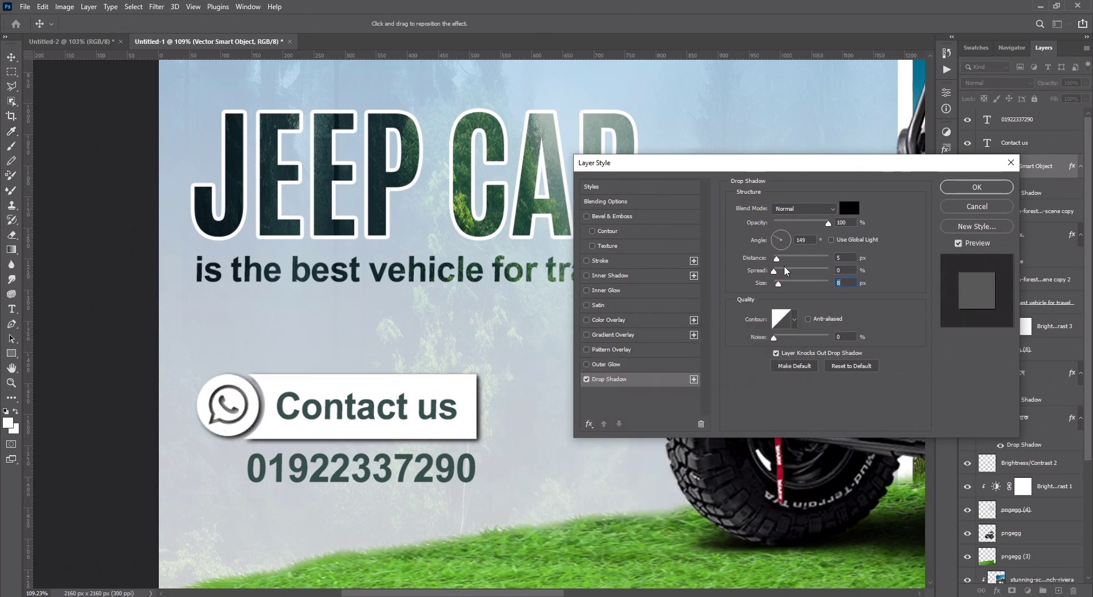
left_click(979, 189)
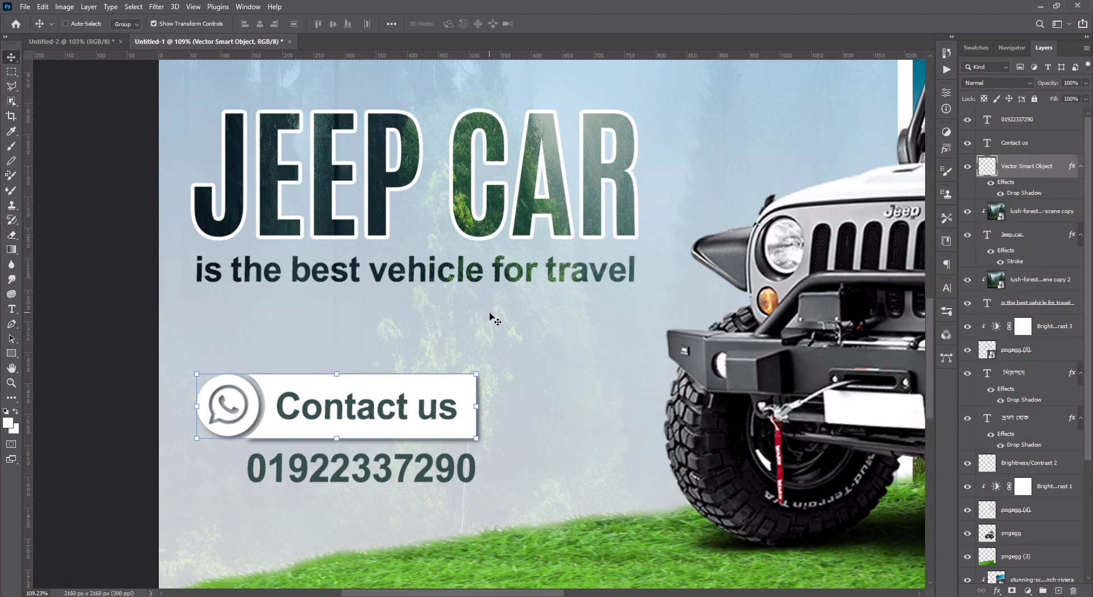
- Stamp all visible layers into a new top layer and open it in the Camera Raw filter
key("ctrl+0")
key("ctrl+shift+alt+e")
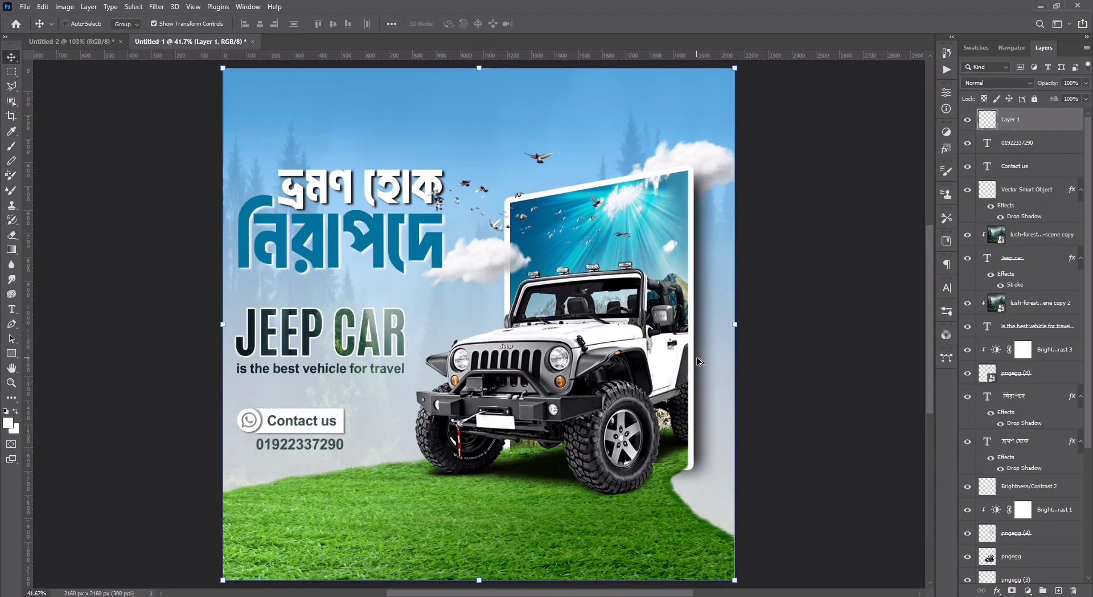
left_click(156, 6)
left_click(183, 91)
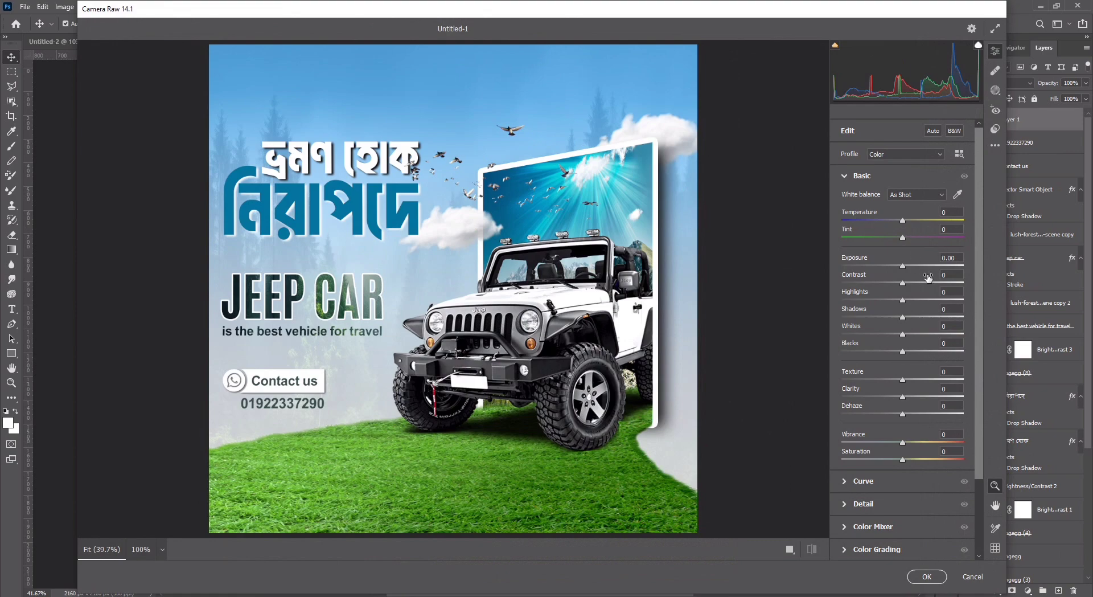
- Apply the automatic tone settings to the stamped layer and warm its temperature to +13
left_click(934, 130)
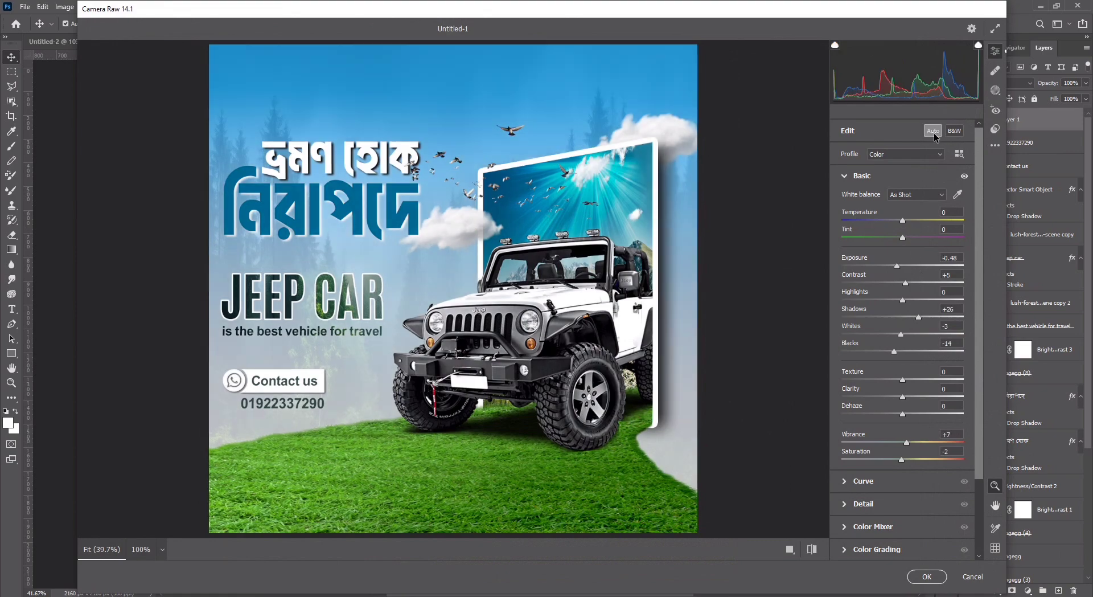
left_click(933, 132)
left_click(932, 132)
left_click(933, 132)
left_click(933, 133)
left_click_drag(908, 222, 911, 222)
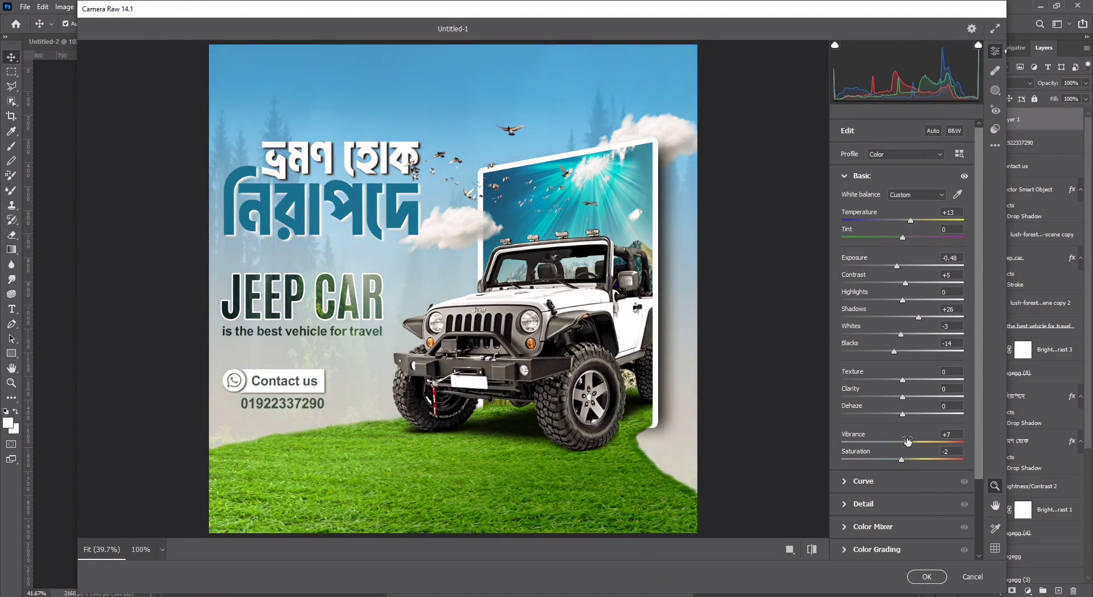
left_click(927, 576)
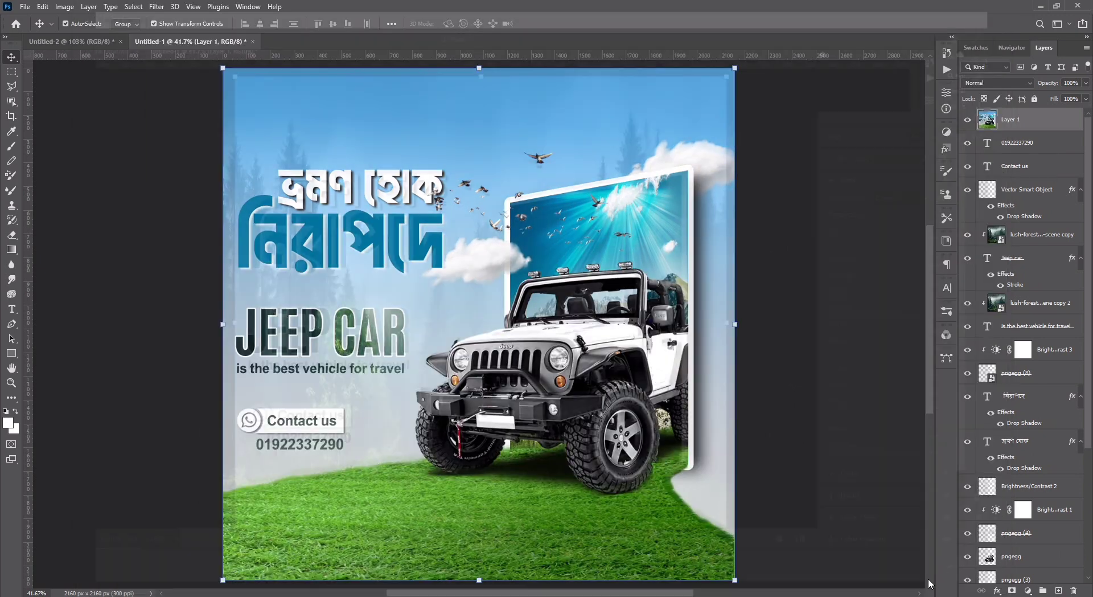
left_click(779, 302)
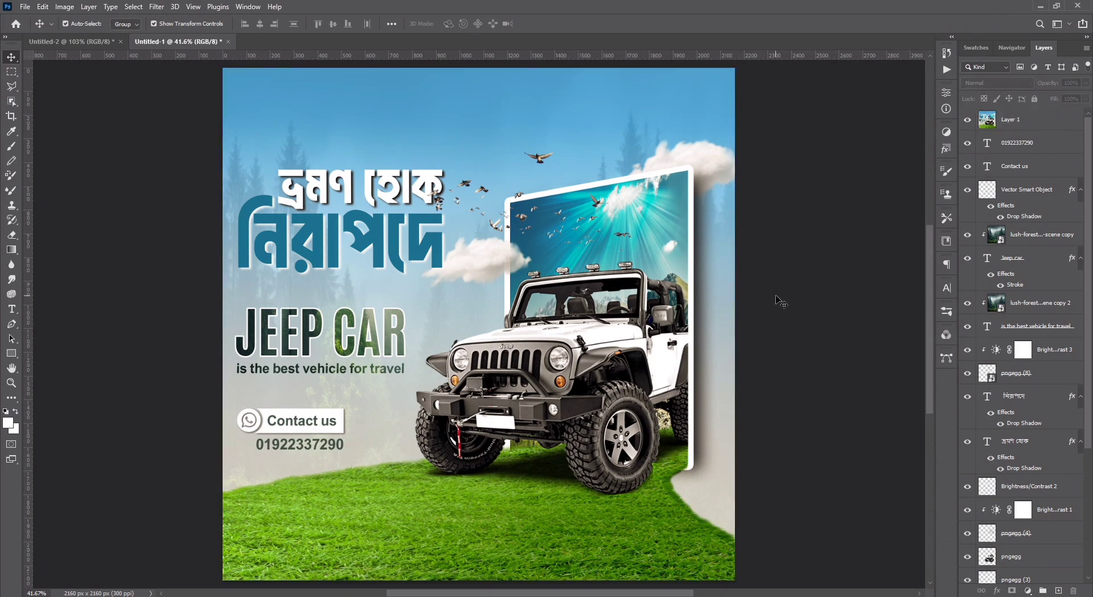